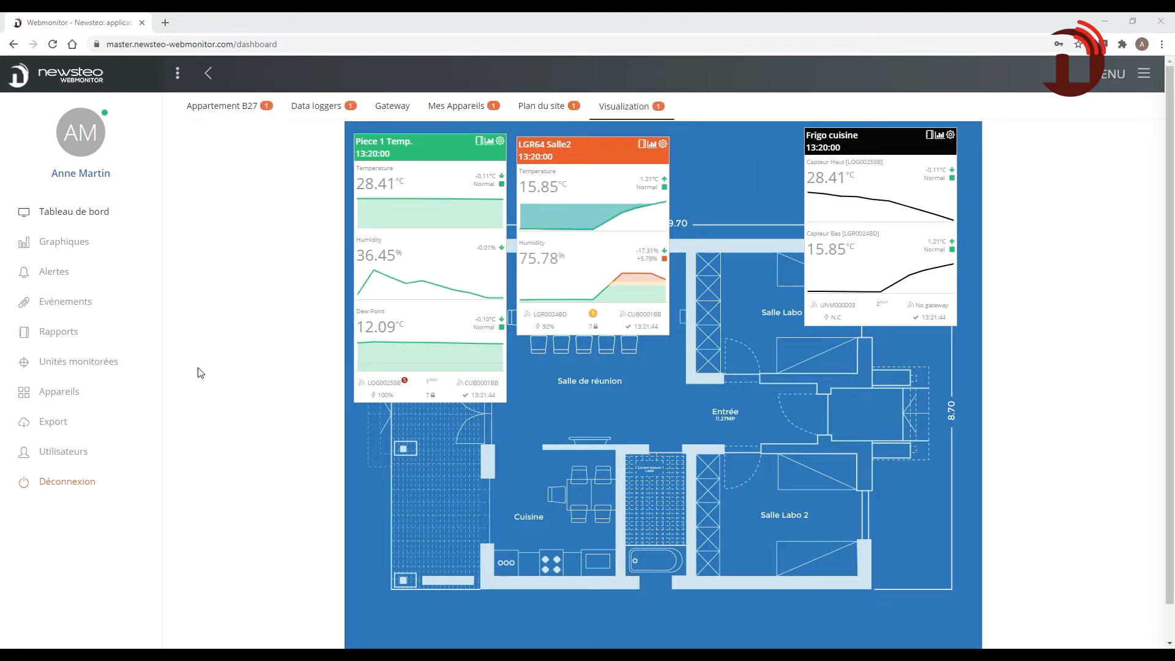
# Step: Create a new monitored unit and name it "Feigo 1 Humidité"
pyautogui.click(102, 367)
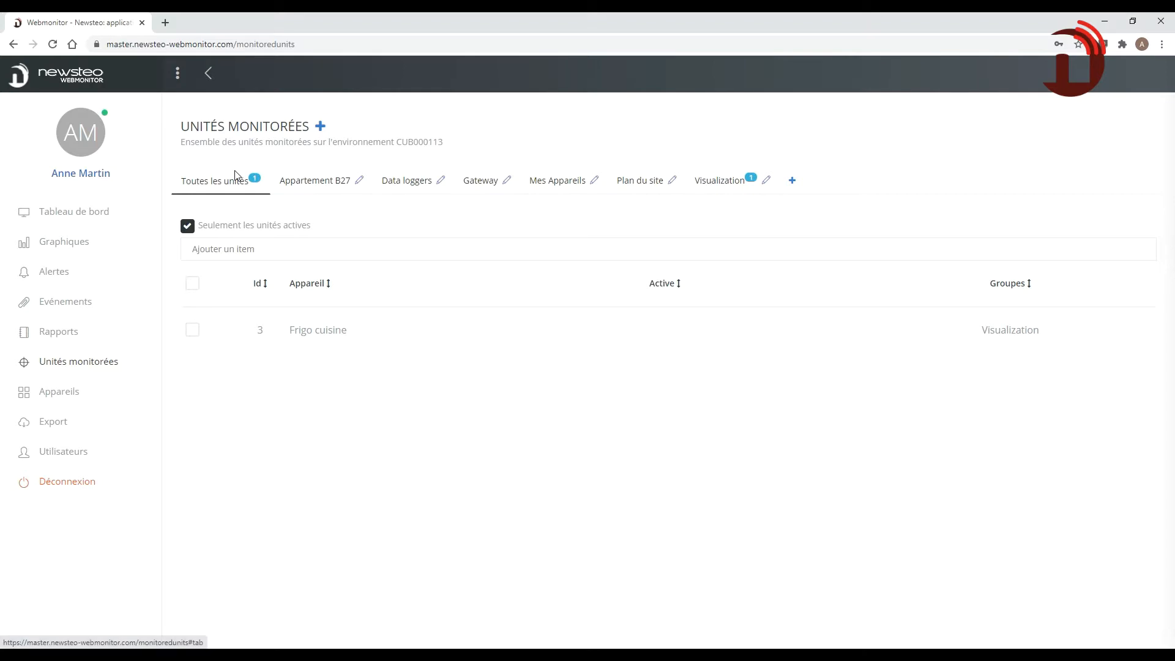
pyautogui.click(322, 127)
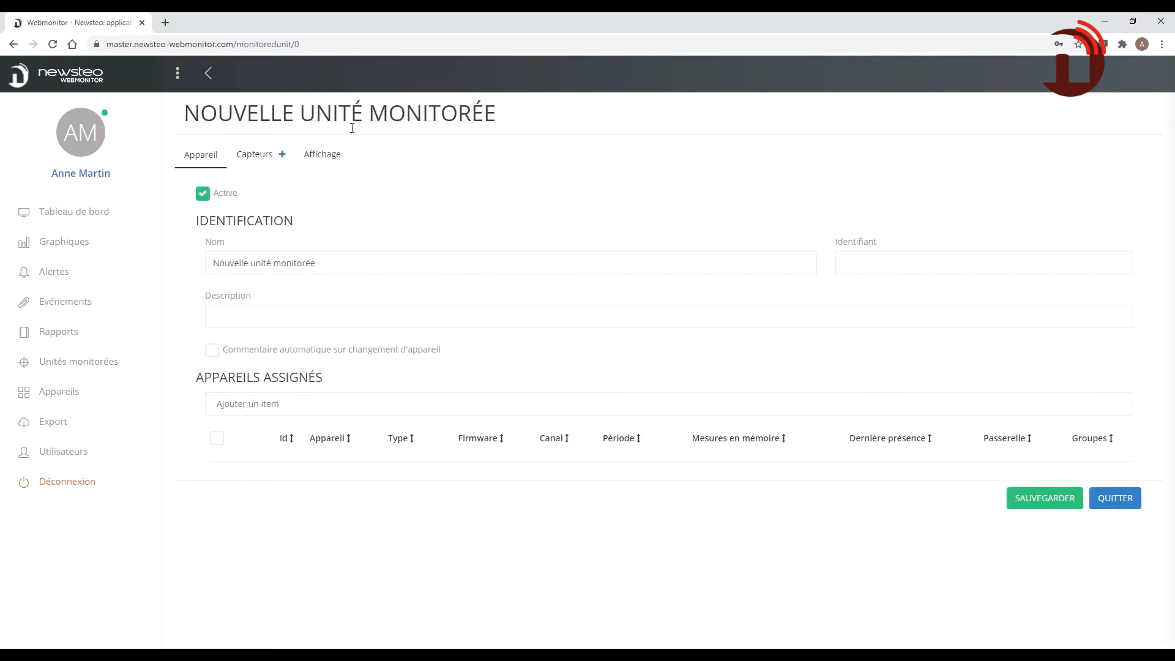
pyautogui.moveTo(365, 267); pyautogui.dragTo(208, 272)
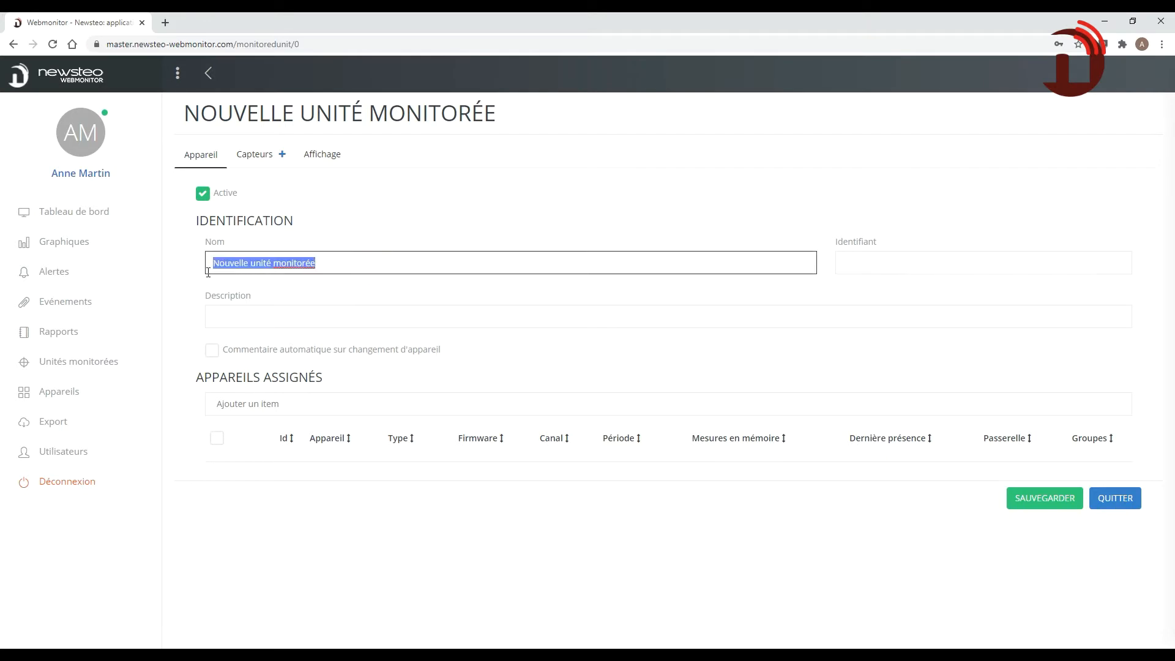
pyautogui.press('BackSpace')
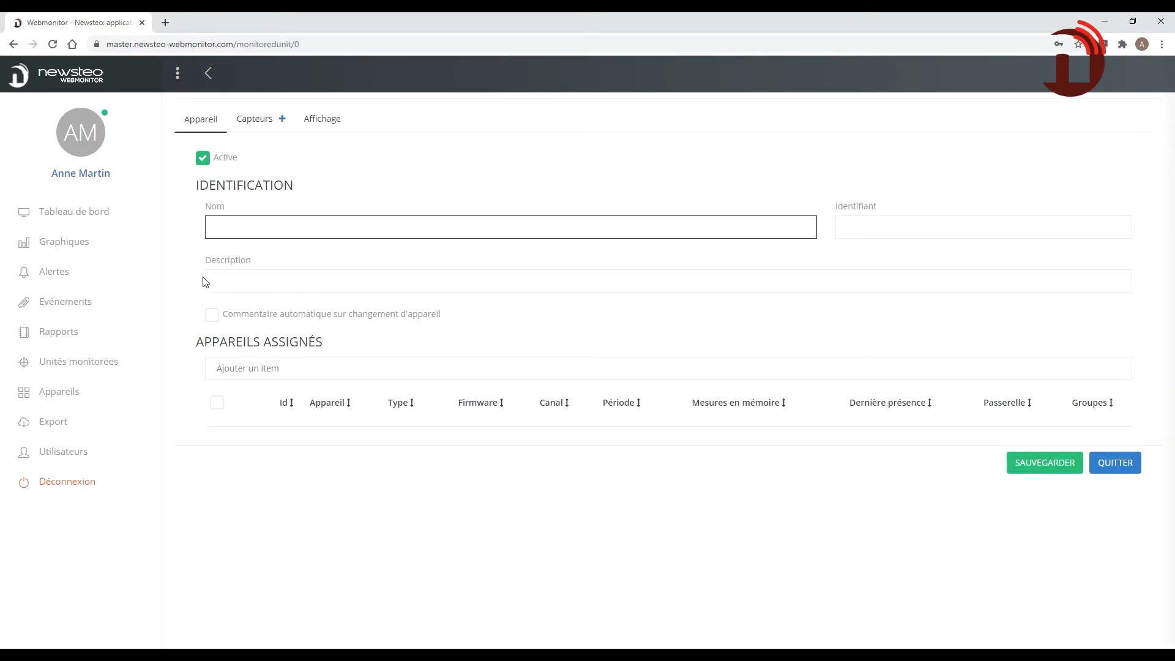
pyautogui.write('Figo')
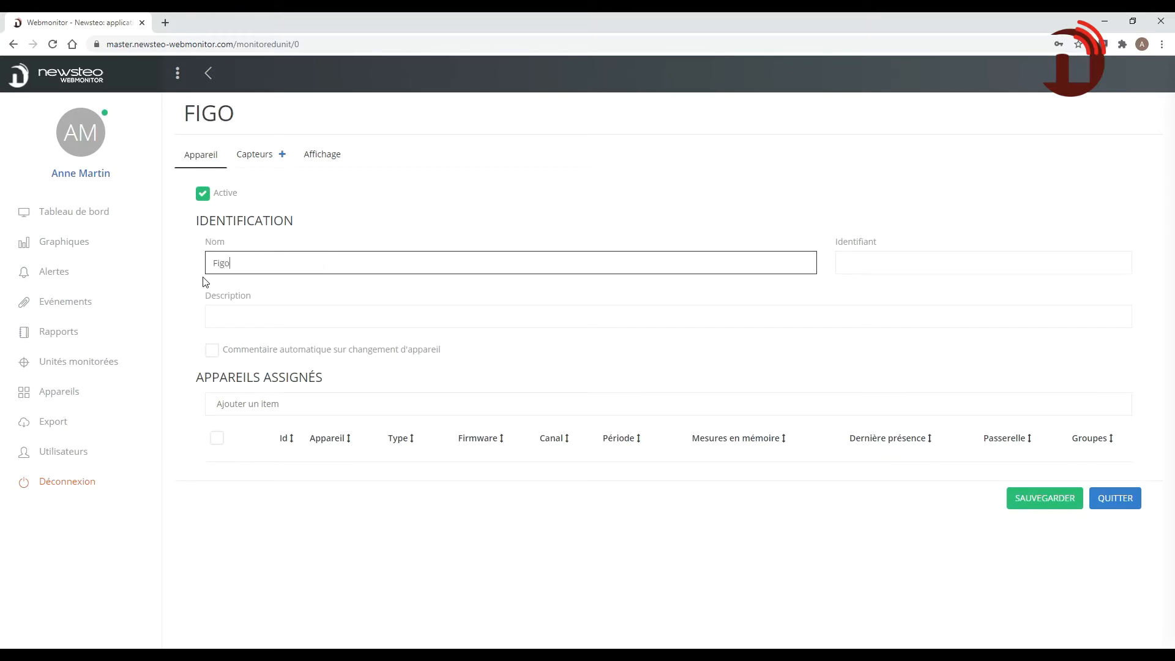
pyautogui.press('BackSpace')
pyautogui.press('BackSpace')
pyautogui.press('BackSpace')
pyautogui.write('eigo 1 Humidité')
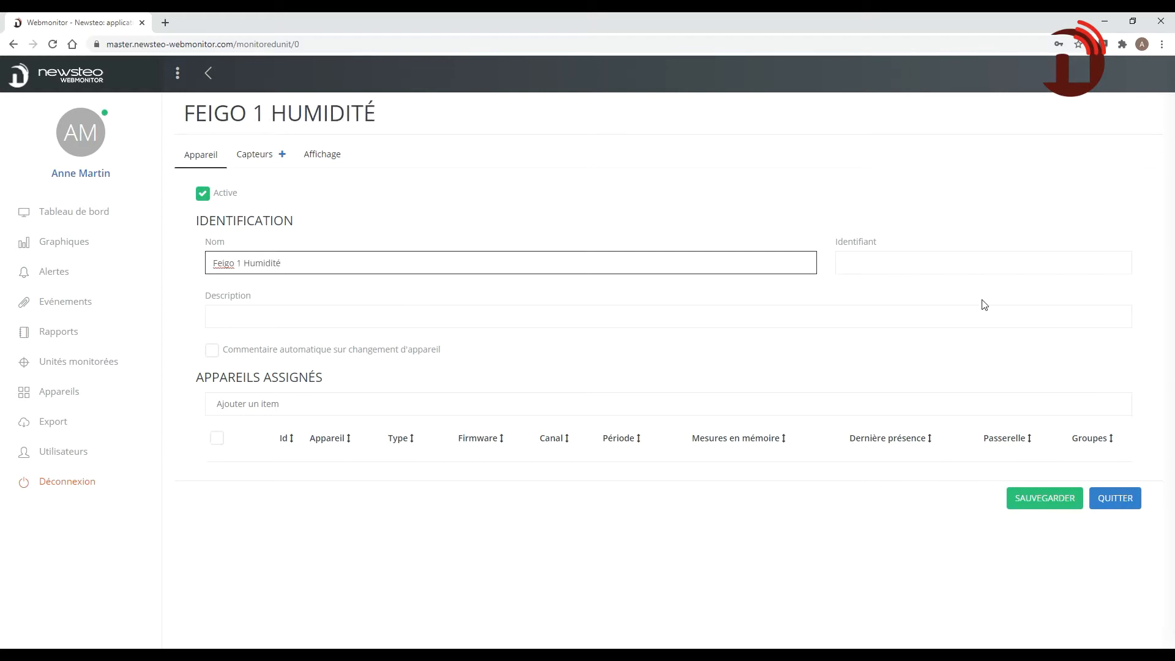
# Step: Give the unit the identifier 2 and the description "suivi humidité", and save it
pyautogui.click(1008, 262)
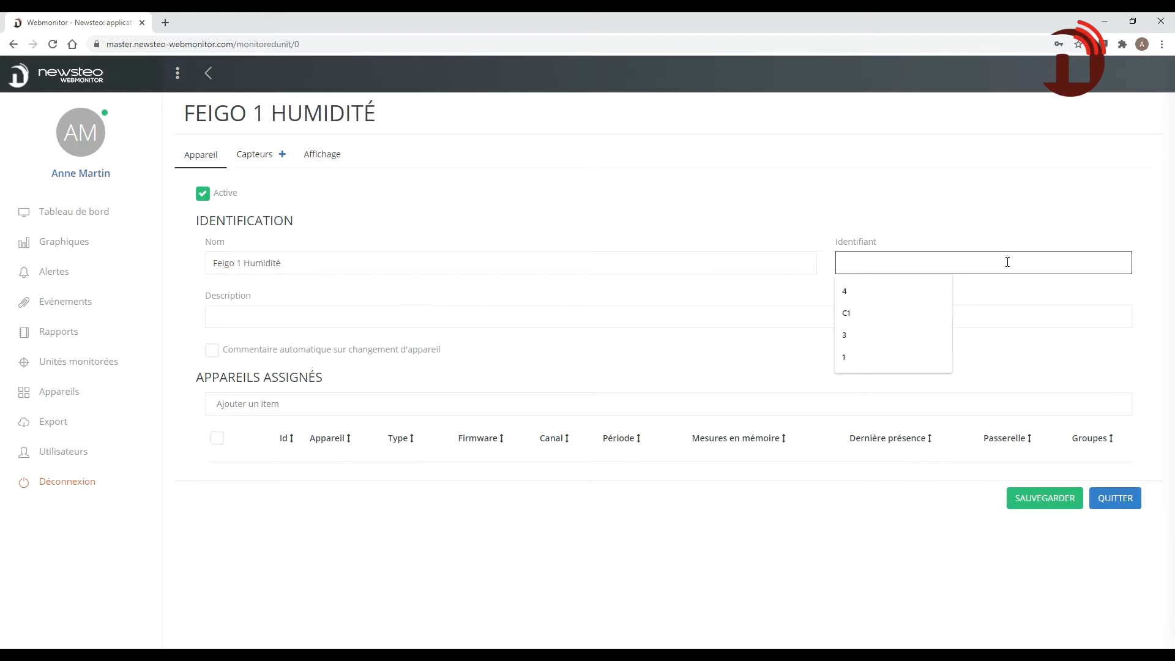
pyautogui.write('2')
pyautogui.click(264, 322)
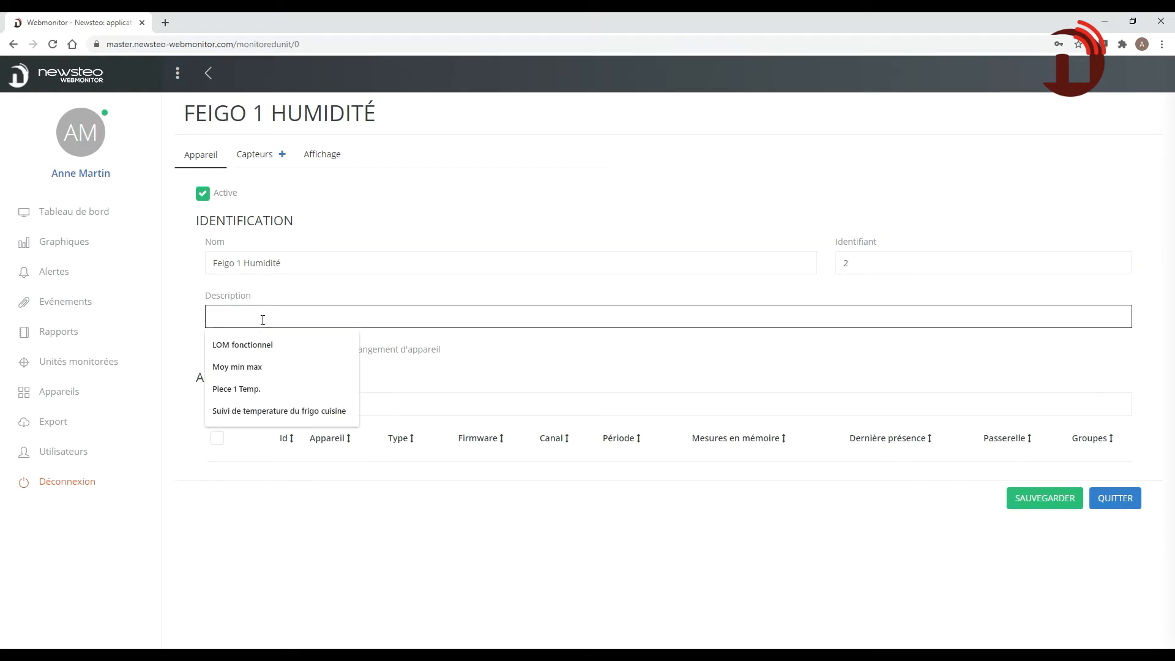
pyautogui.write('suivi humidité')
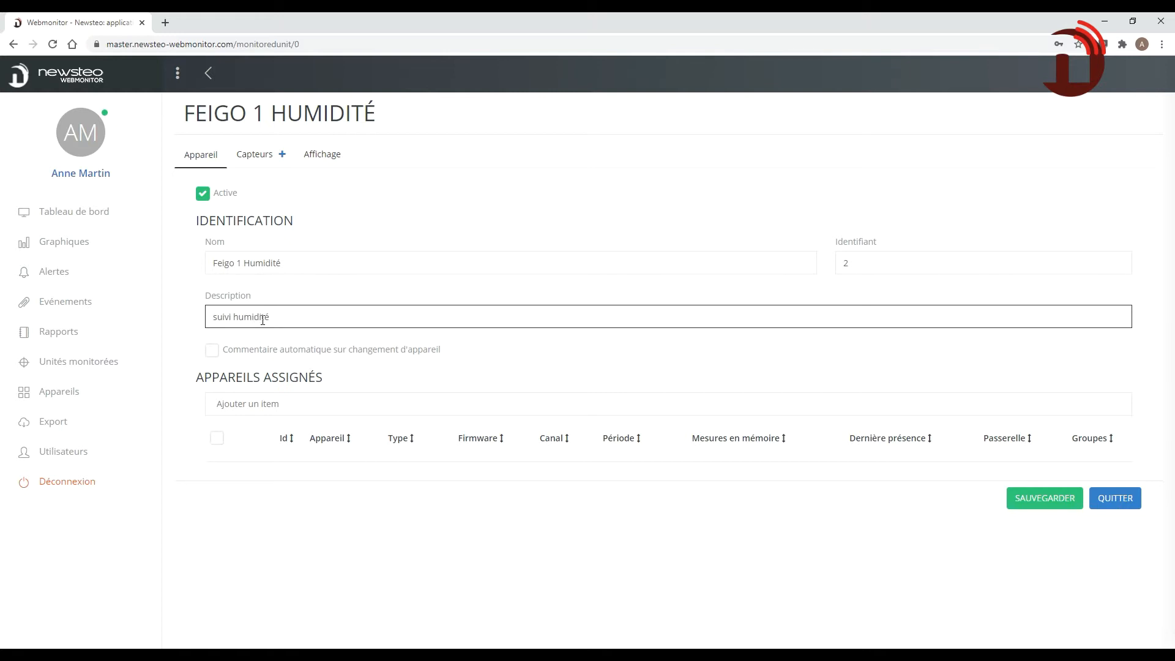
pyautogui.click(1050, 496)
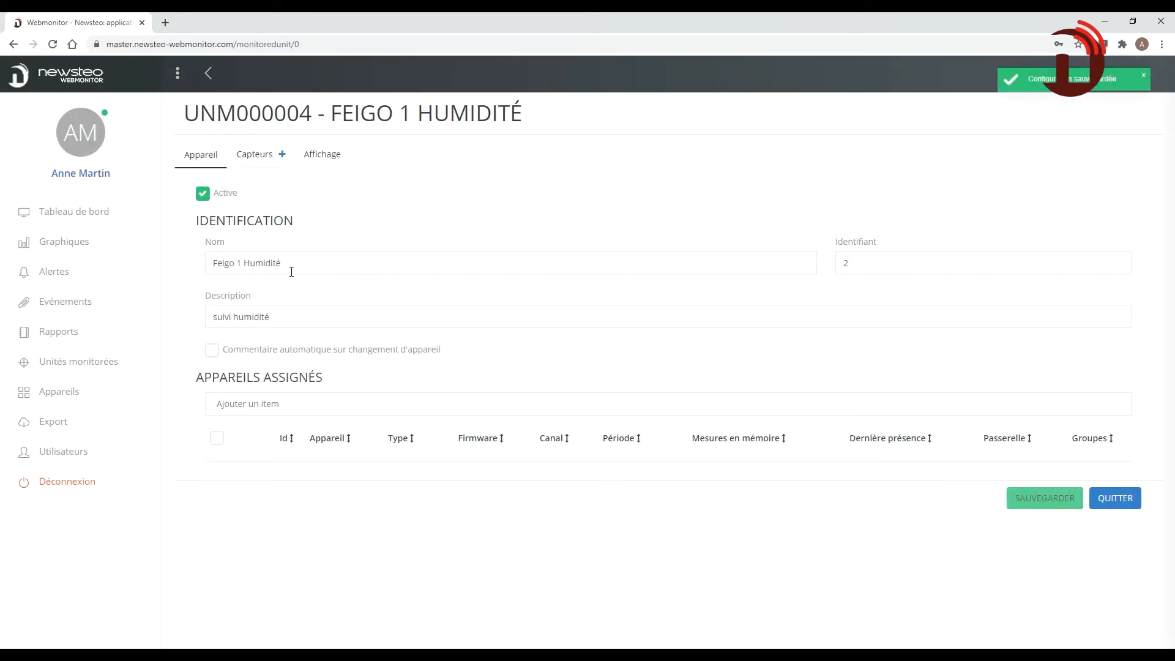
# Step: Correct the unit's name to "Frigo 1 Humidité" and save the change
pyautogui.click(225, 263)
pyautogui.press('BackSpace')
pyautogui.press('BackSpace')
pyautogui.write('ri')
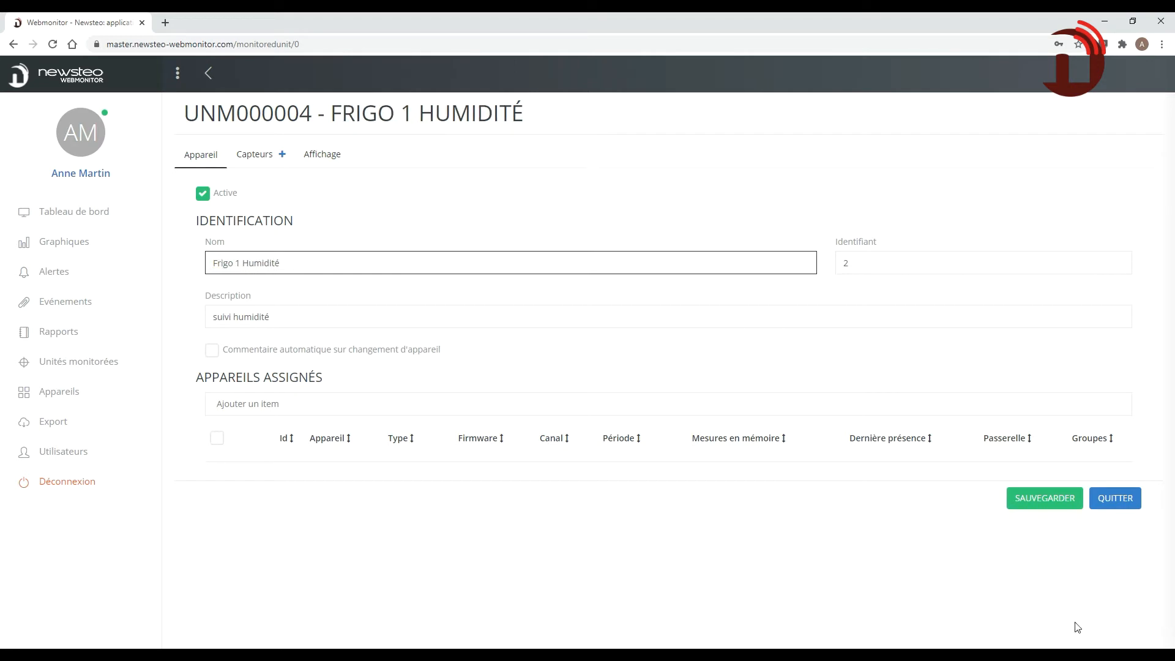
pyautogui.click(1041, 496)
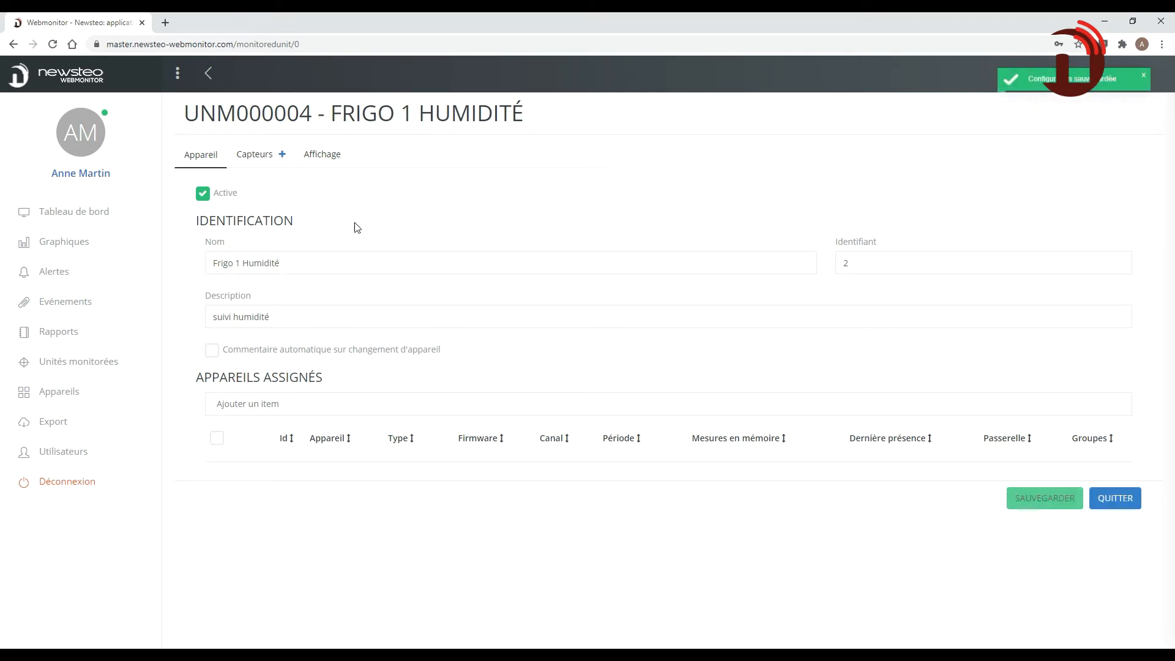
# Step: Add a sensor to the unit with the code H1 and mark it as a device sensor
pyautogui.click(267, 159)
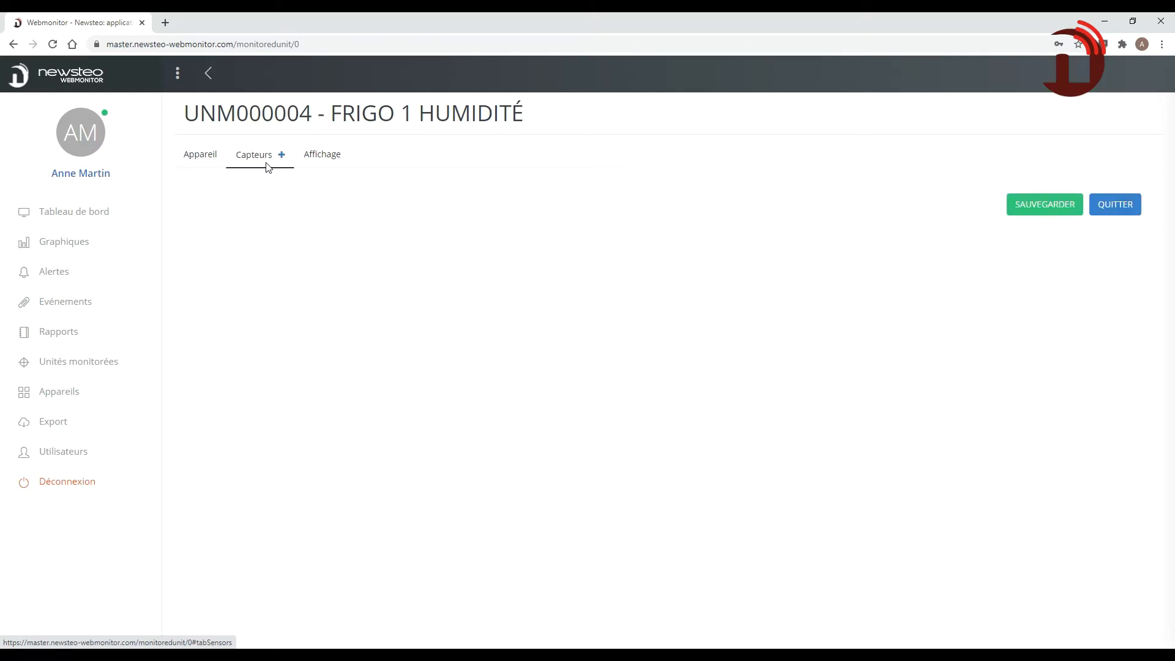
pyautogui.click(283, 158)
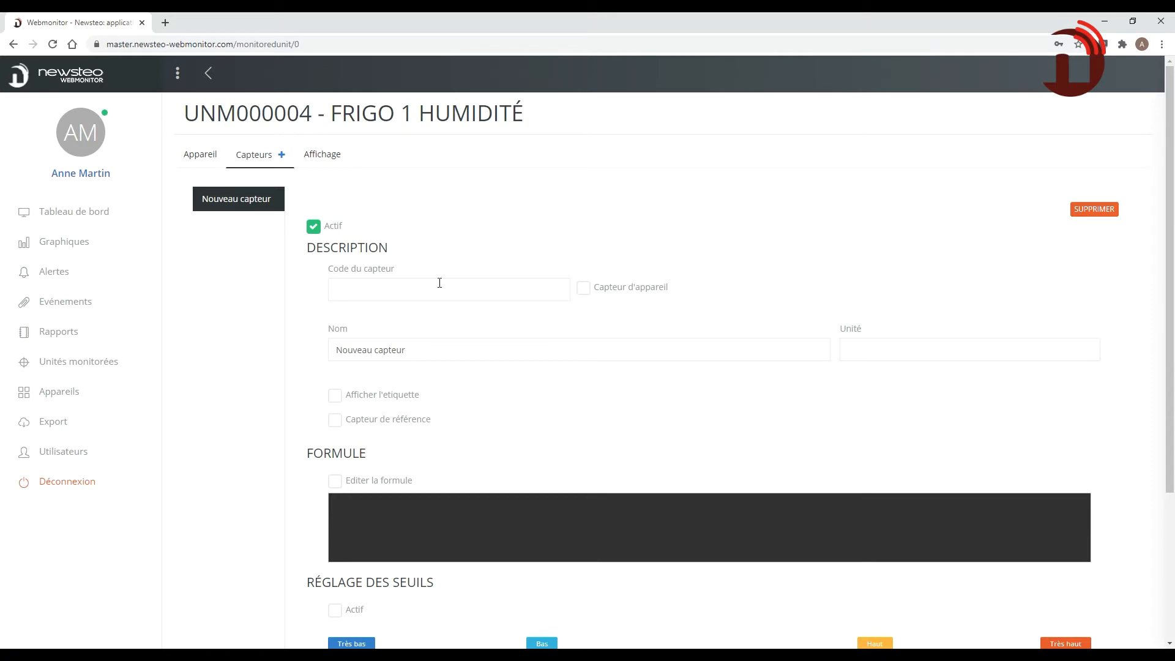
pyautogui.click(355, 285)
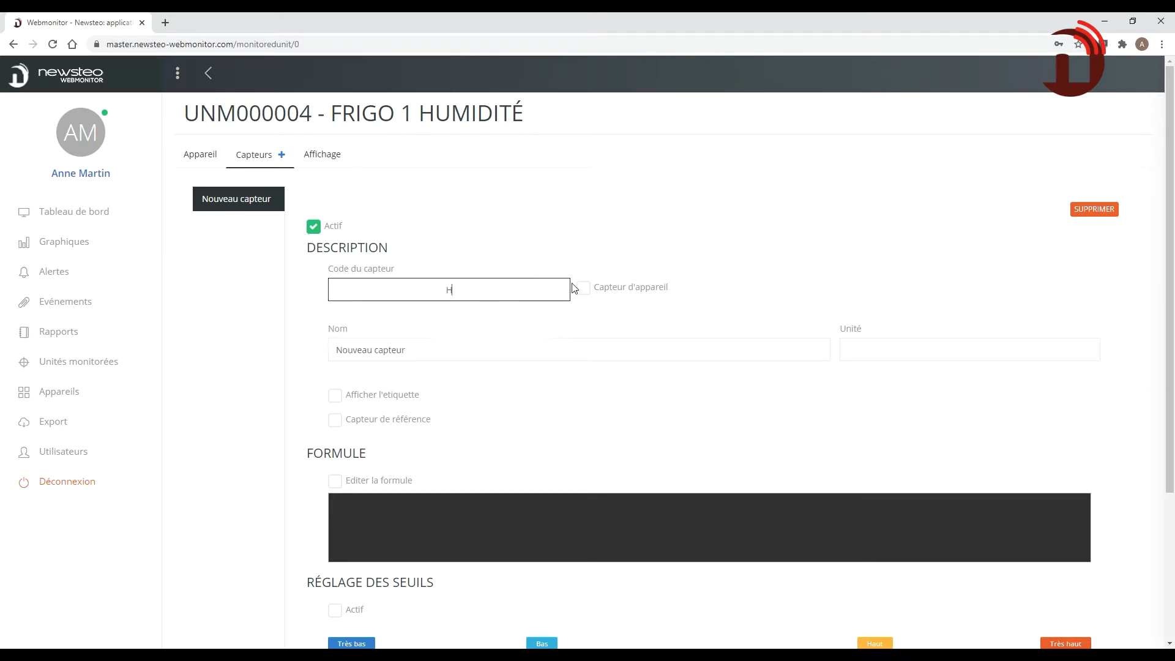
pyautogui.write('H1')
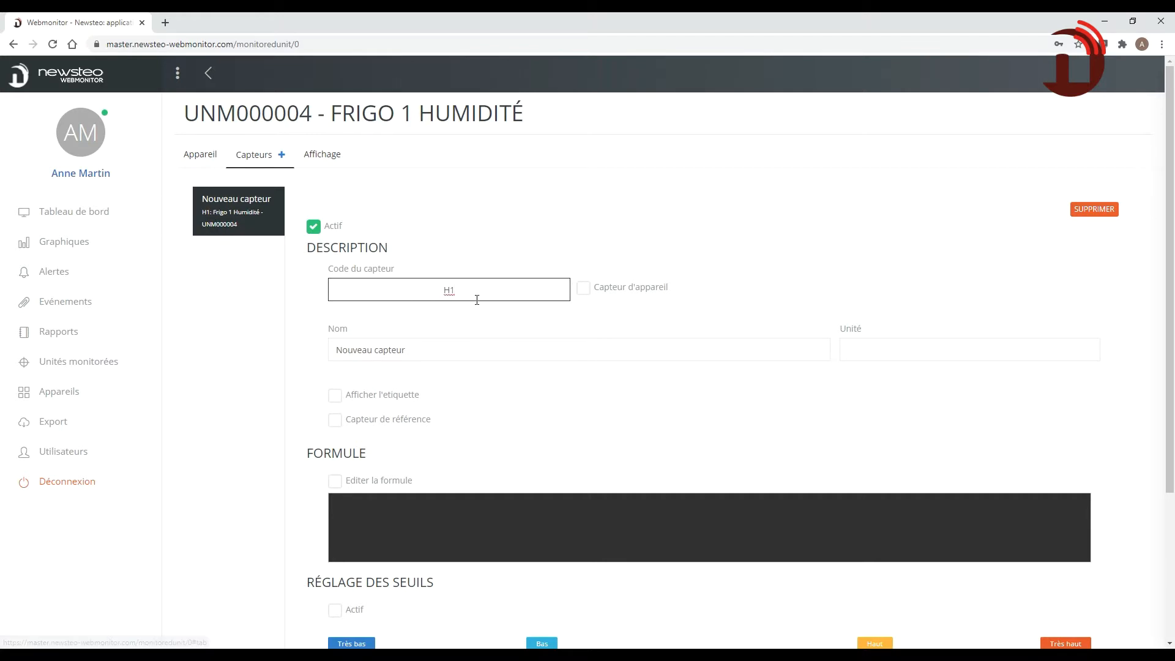
pyautogui.click(582, 293)
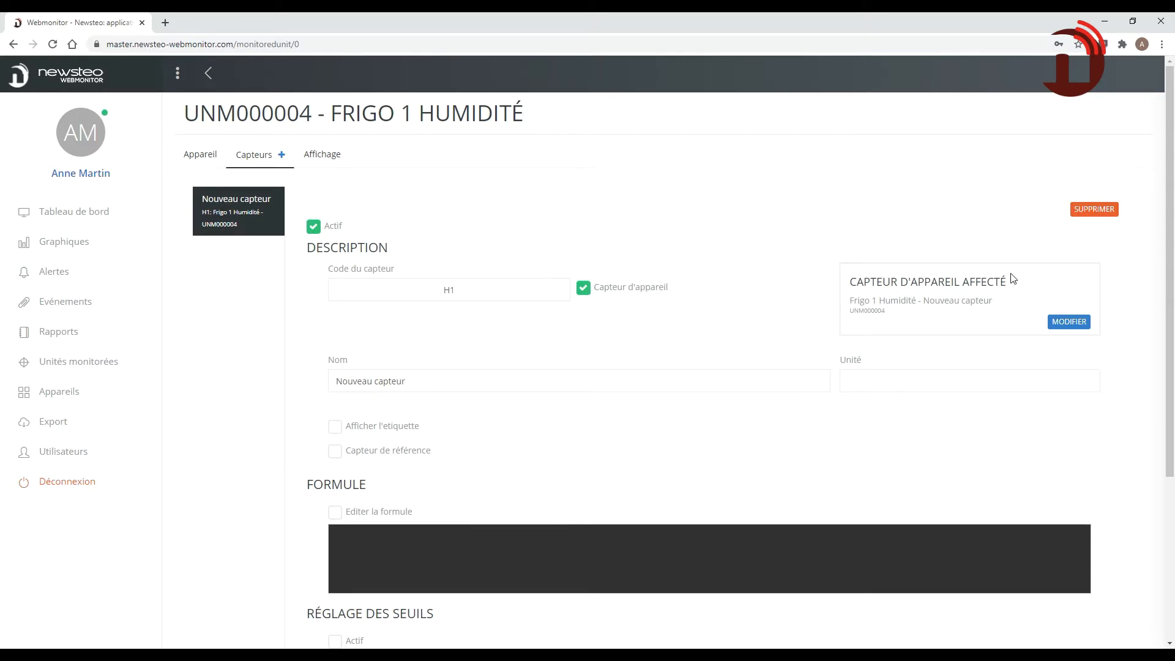
# Step: Assign the Humidity sensor of LGR64 Salle2 from the Appartement B27 group to sensor H1
pyautogui.click(1070, 321)
pyautogui.click(401, 177)
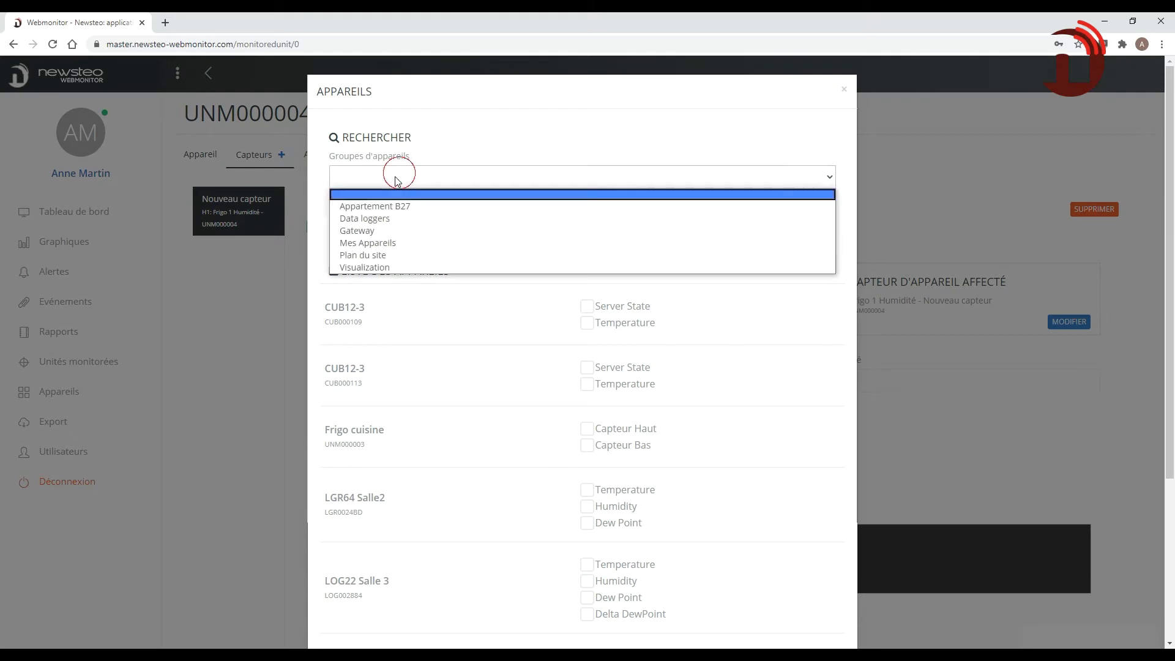
pyautogui.click(393, 203)
pyautogui.click(595, 324)
pyautogui.click(840, 503)
# Step: Name the H1 sensor "Humidité Haut", enable its label display and reference sensor options, and save
pyautogui.click(386, 380)
pyautogui.moveTo(497, 383); pyautogui.dragTo(314, 391)
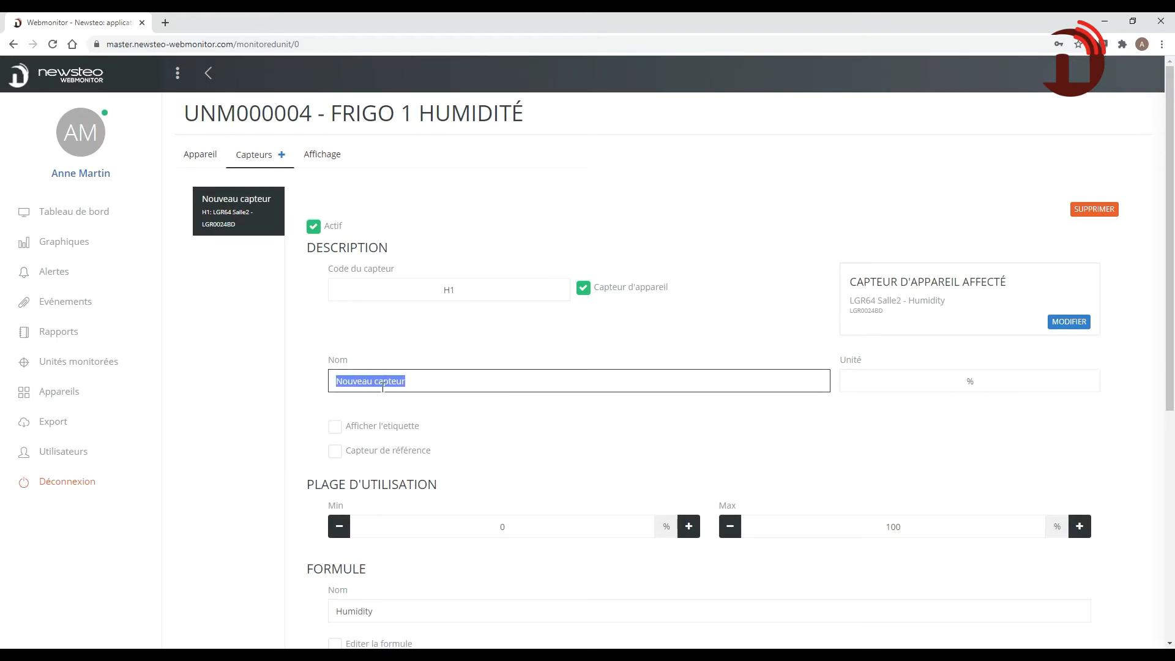
pyautogui.write('Humidité Haut')
pyautogui.click(394, 429)
pyautogui.click(389, 458)
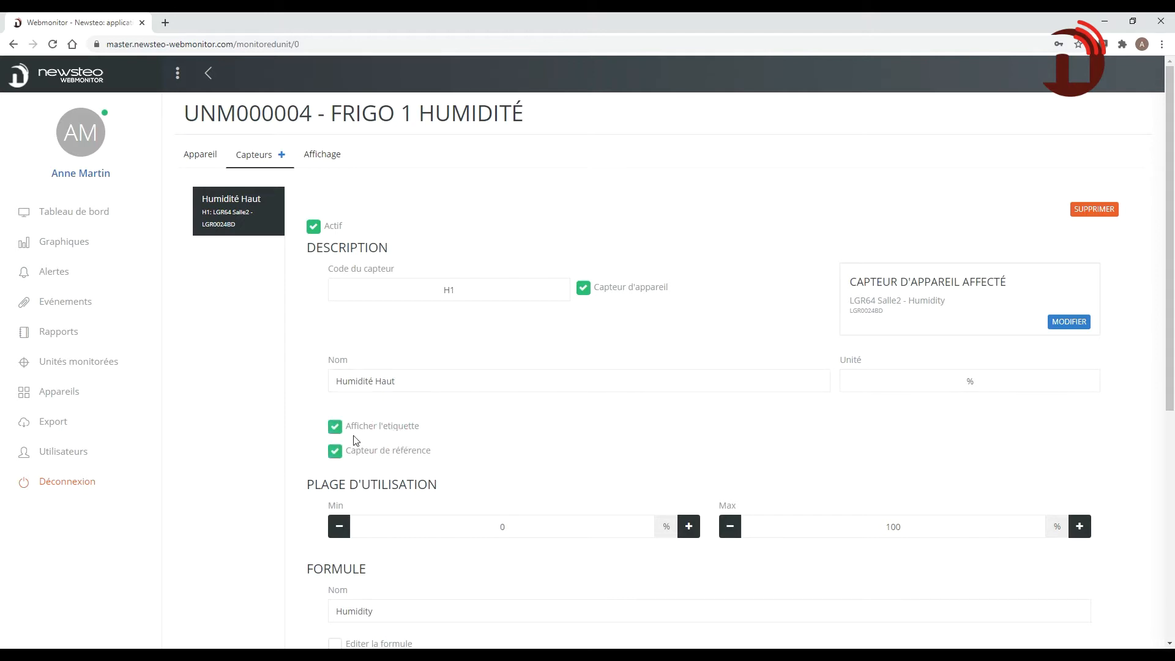
pyautogui.scroll(-2, 923, 450)
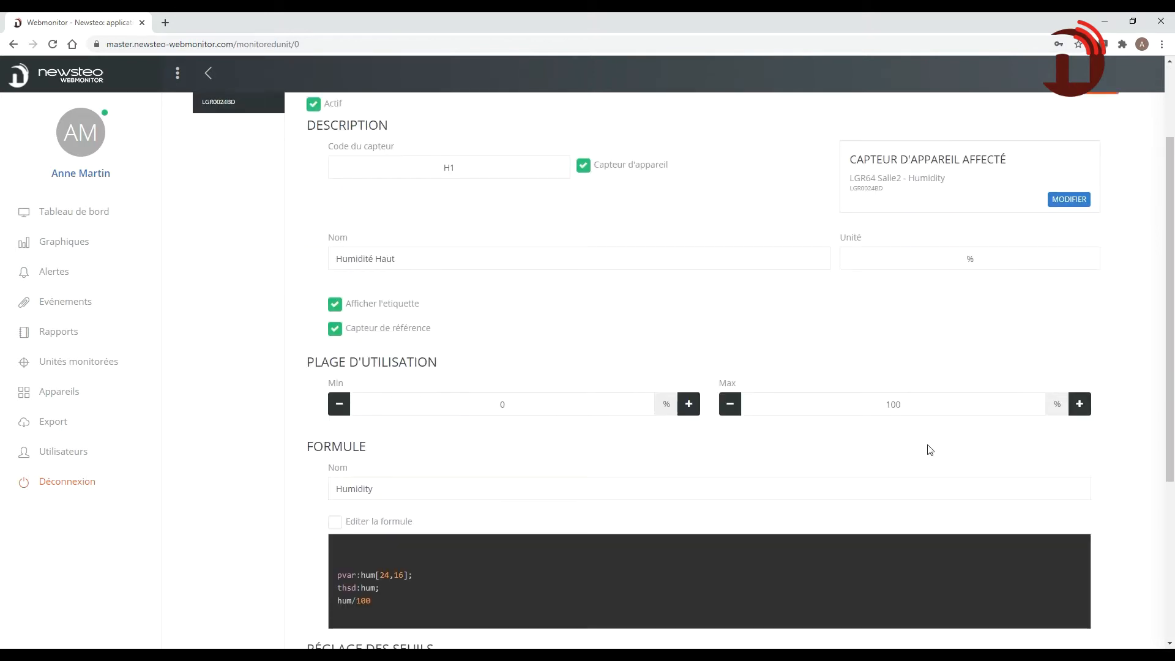
pyautogui.scroll(-4, 1081, 457)
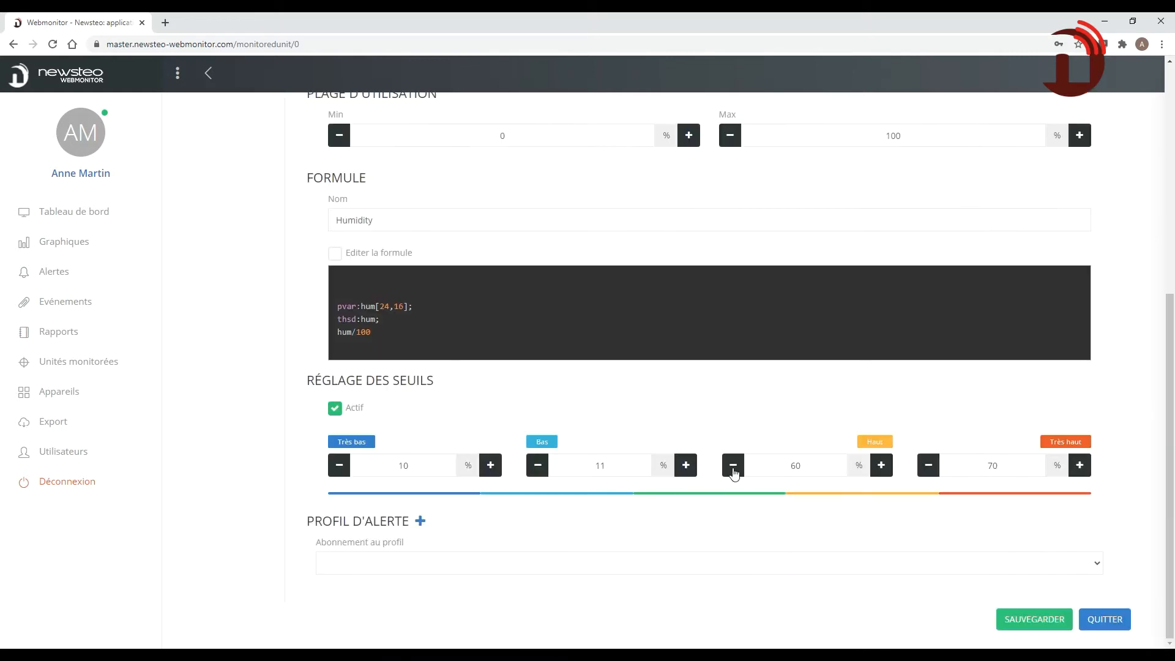
pyautogui.click(1005, 621)
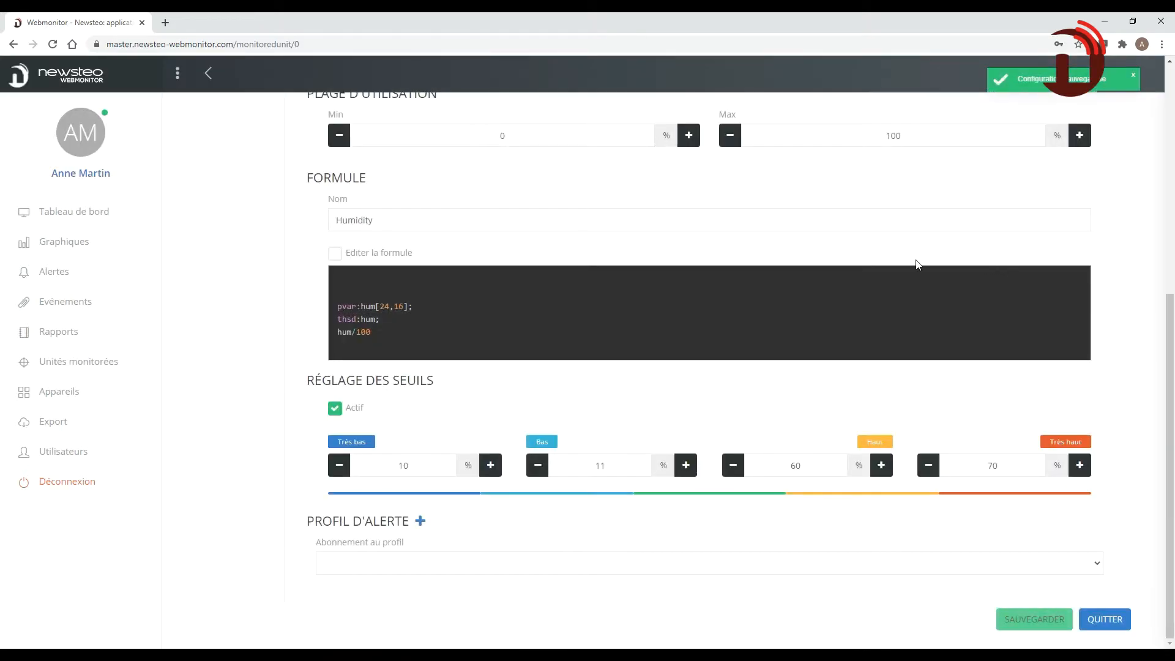
# Step: Add a second sensor with the code H2 and mark it as a device sensor
pyautogui.scroll(6, 916, 264)
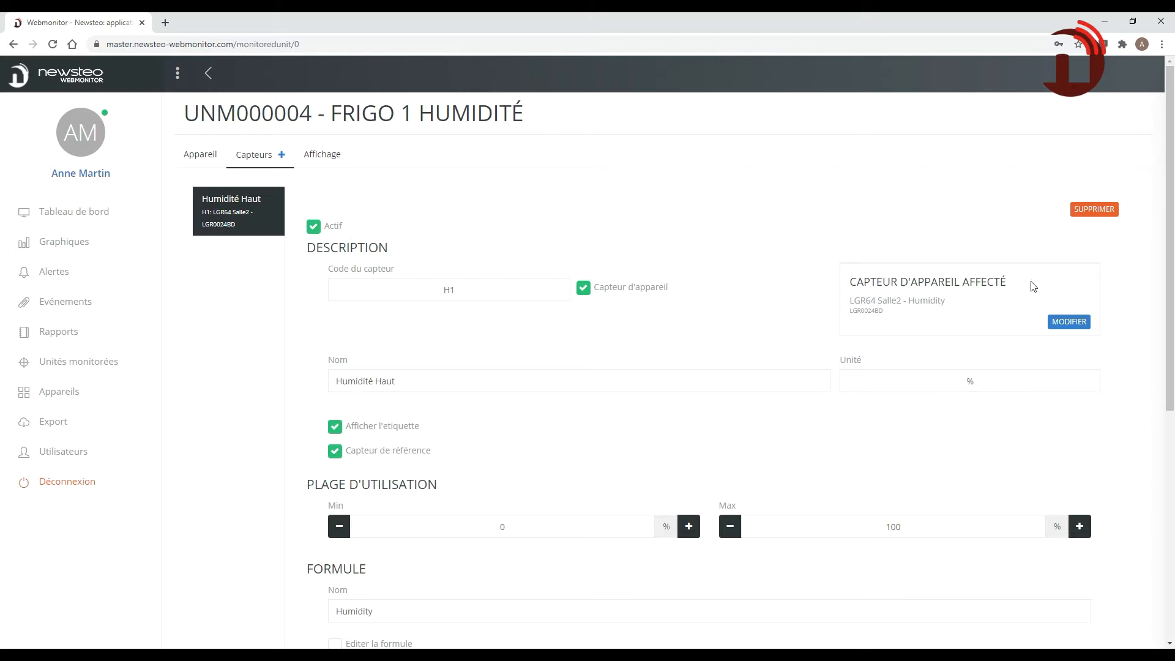
pyautogui.click(282, 156)
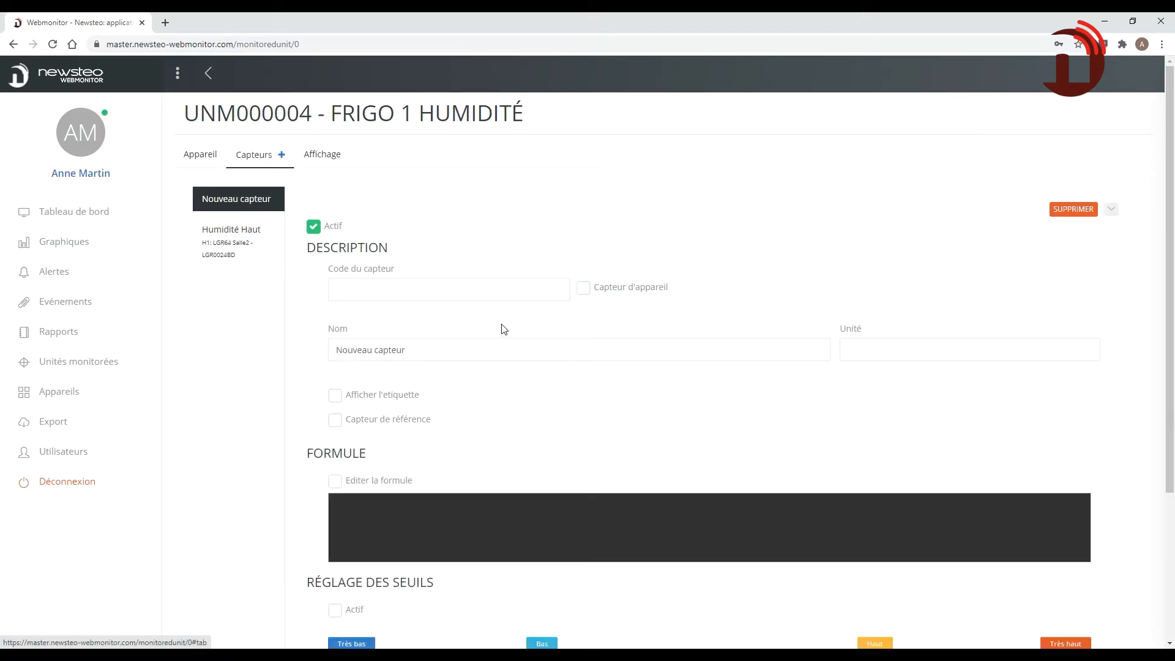
pyautogui.click(467, 289)
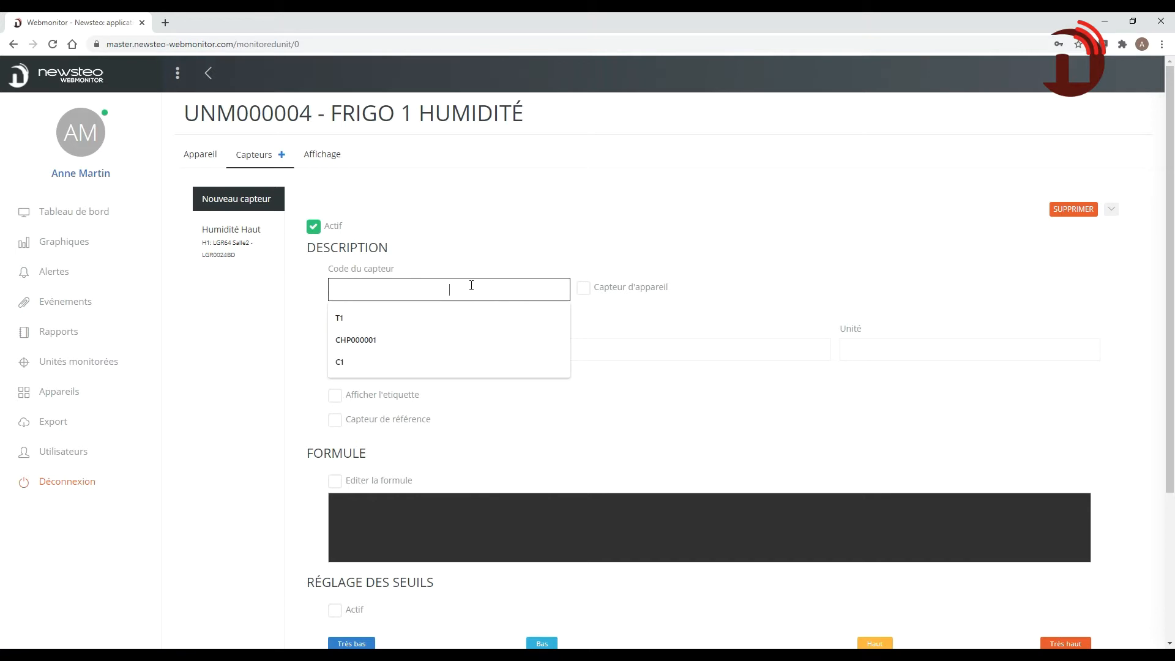
pyautogui.write('H2')
pyautogui.click(583, 287)
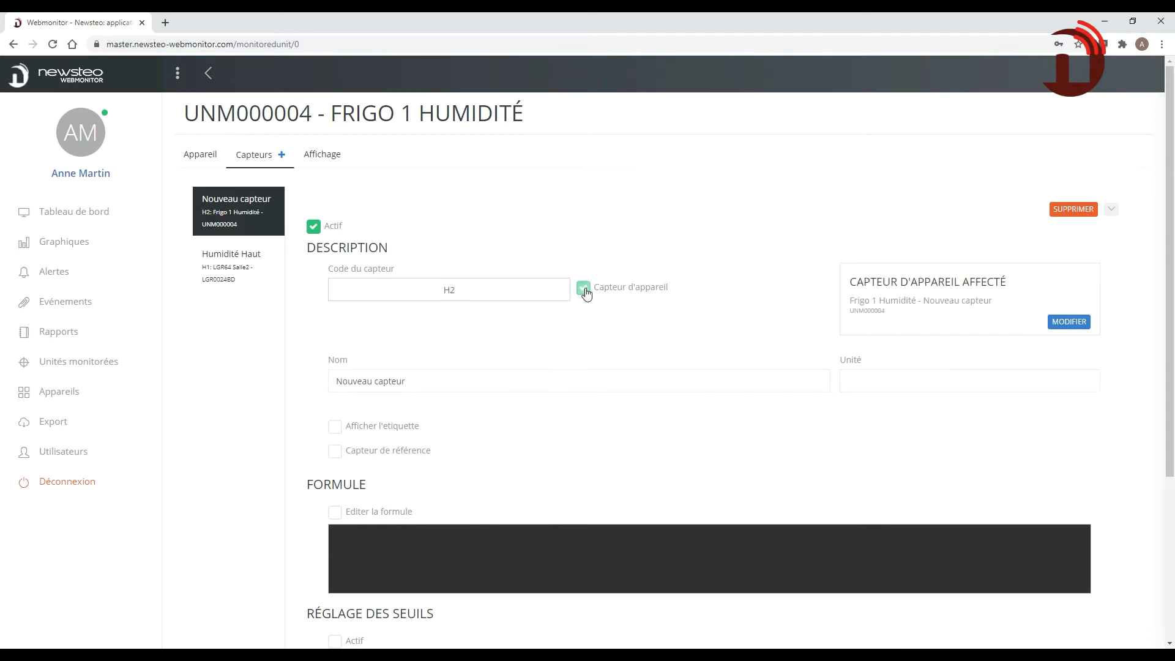
# Step: Assign the Humidity sensor of the Piece 1 Temp. device to sensor H2
pyautogui.click(1077, 324)
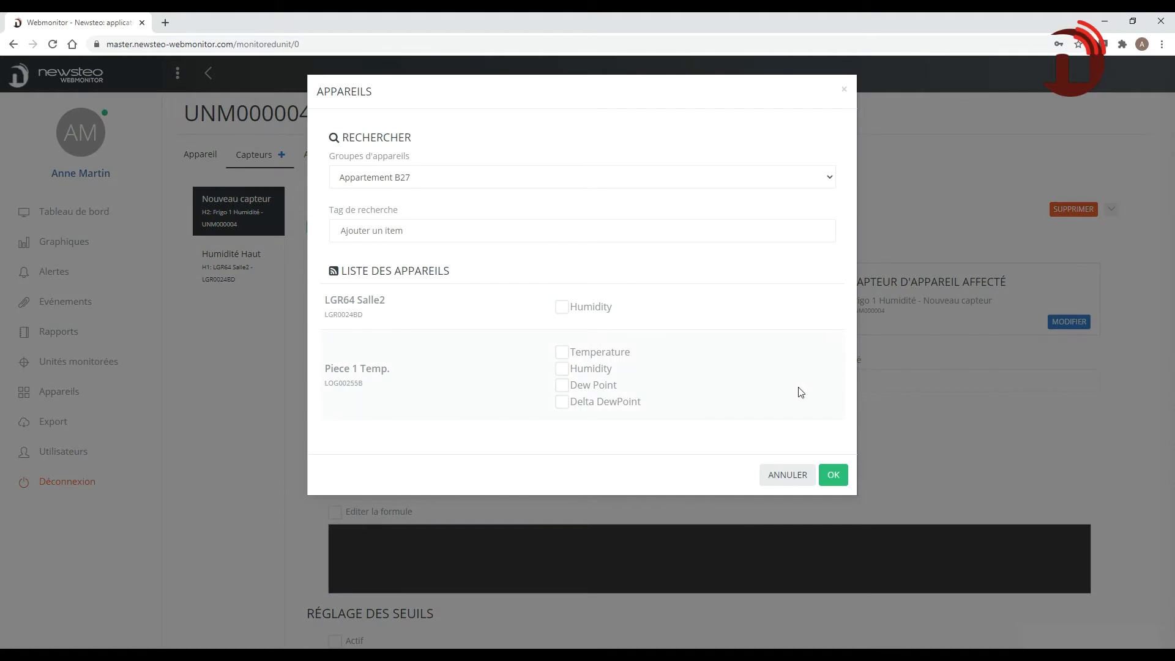
pyautogui.click(603, 369)
pyautogui.click(834, 475)
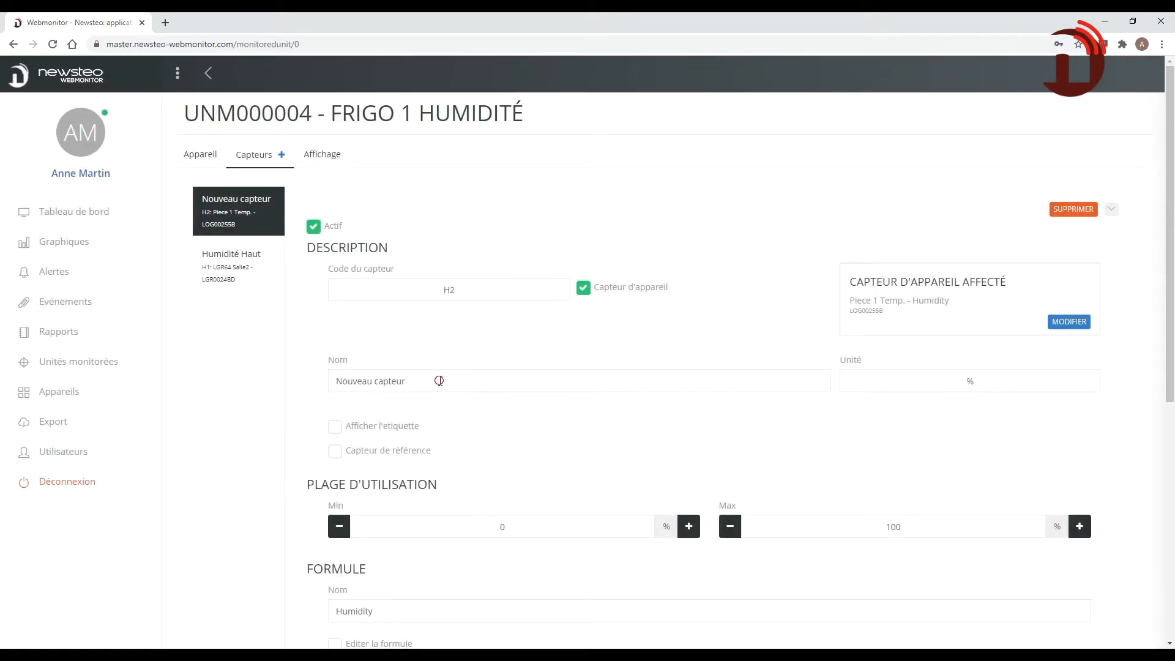
# Step: Name the H2 sensor "Humidité Bas" and enable its label display and reference sensor options
pyautogui.moveTo(439, 381); pyautogui.dragTo(337, 379)
pyautogui.write('Humidité Bas')
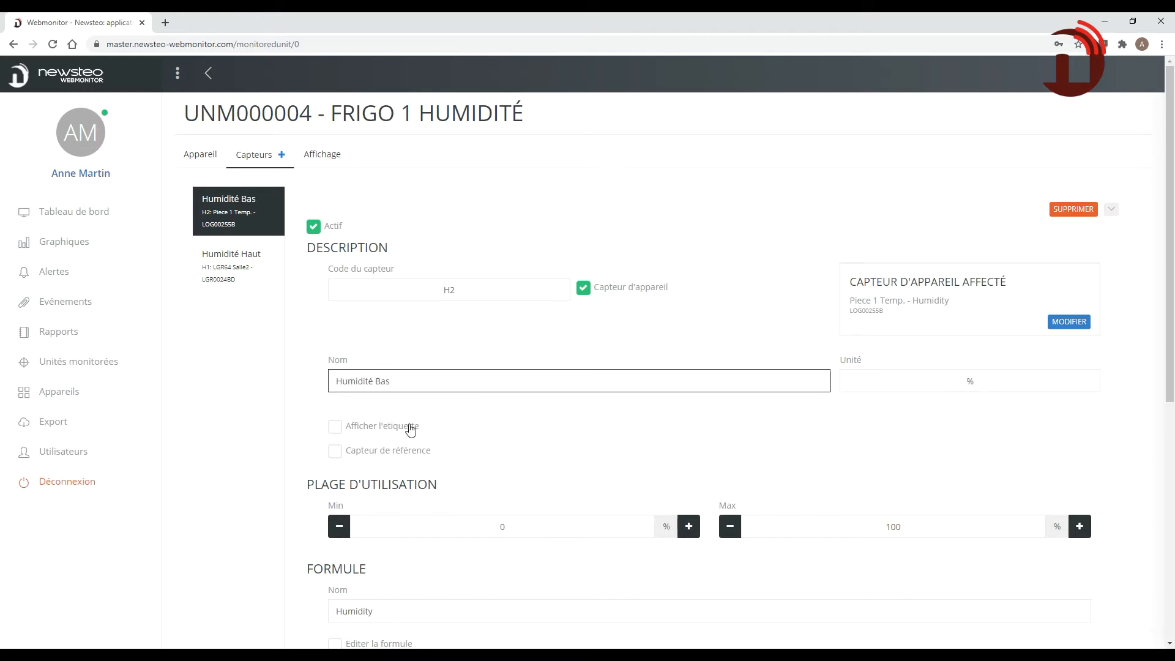
pyautogui.click(410, 428)
pyautogui.click(413, 453)
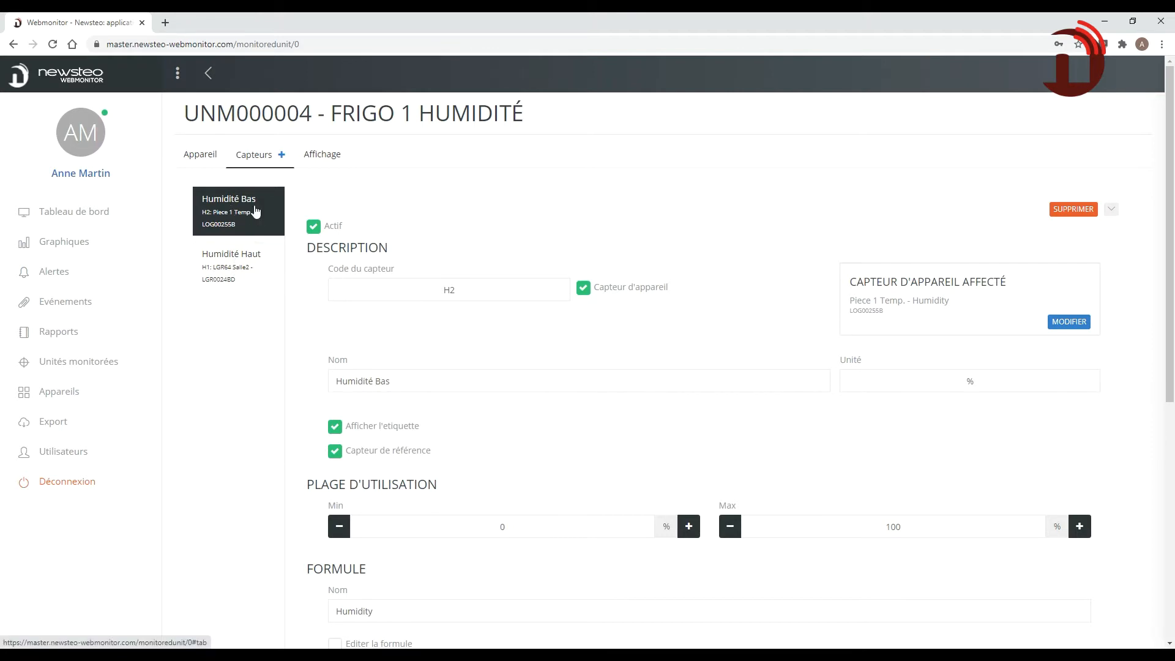
# Step: Move the Humidité Bas sensor below Humidité Haut in the sensor order and save the configuration
pyautogui.click(1115, 209)
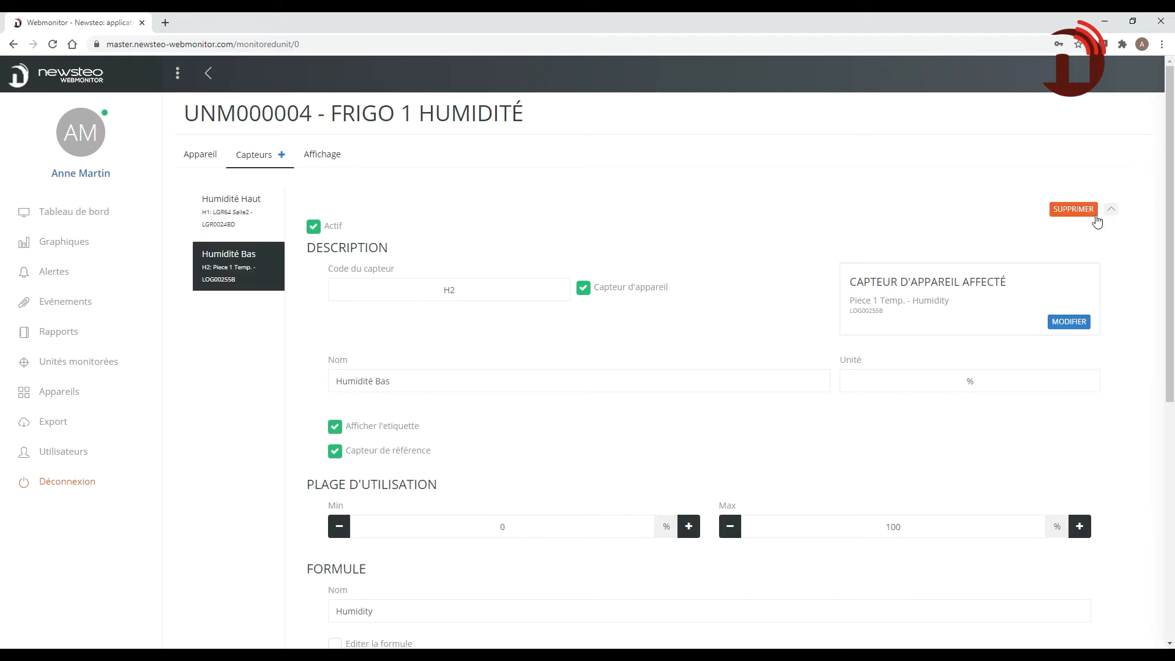
pyautogui.scroll(-7, 1143, 416)
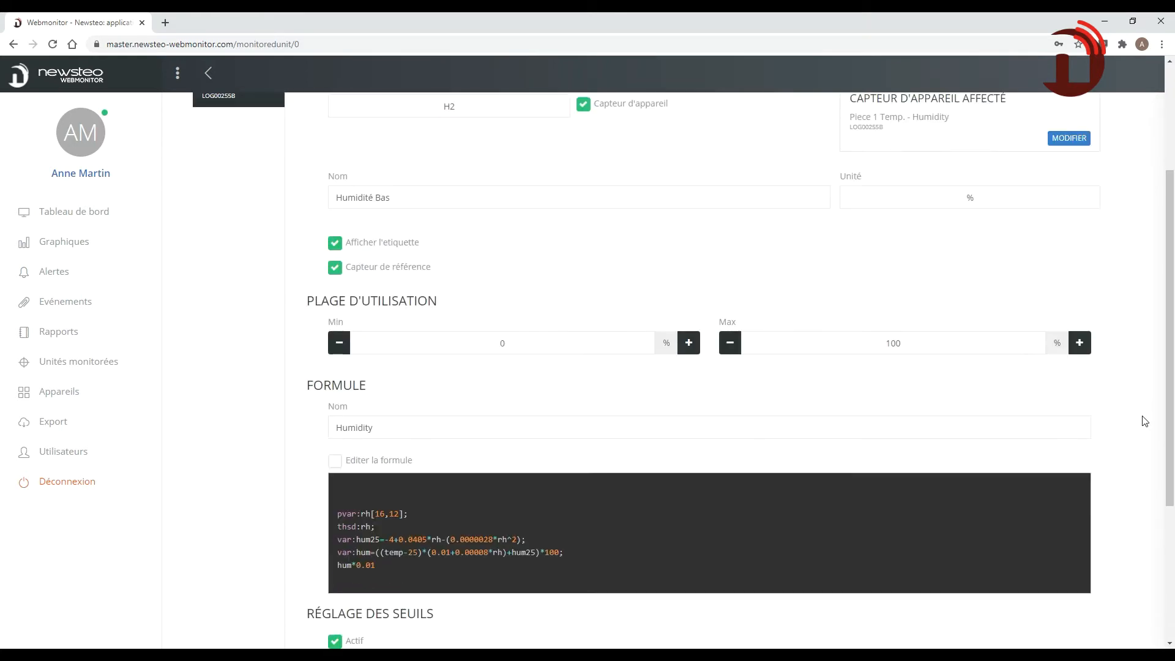
pyautogui.click(1043, 617)
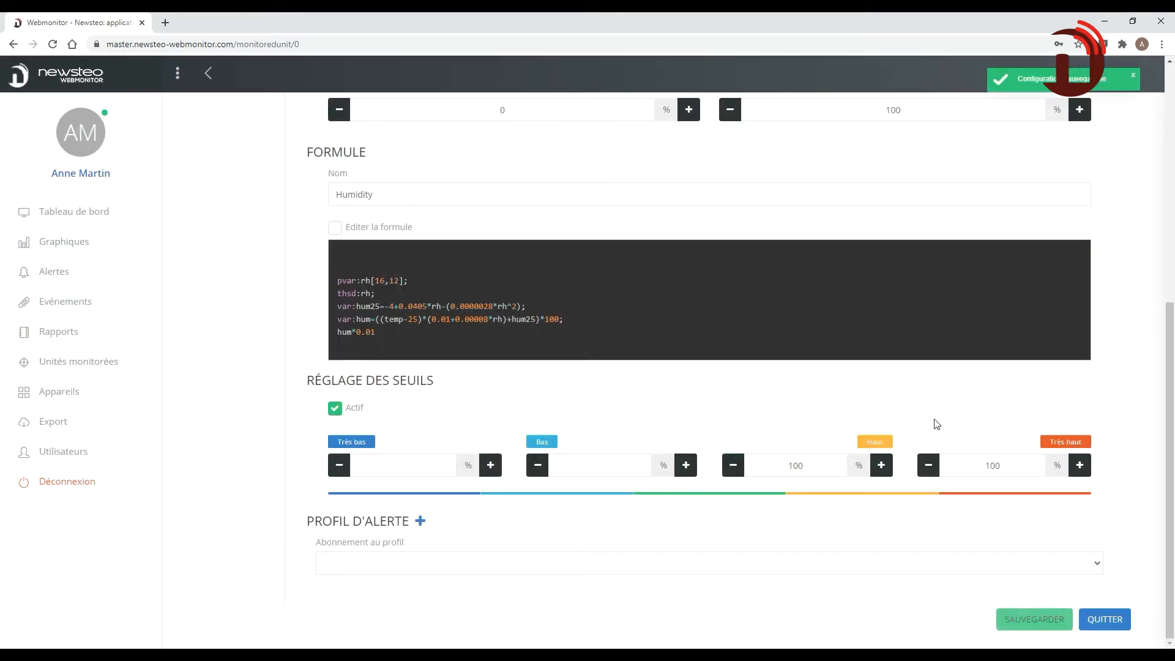
pyautogui.scroll(7, 894, 295)
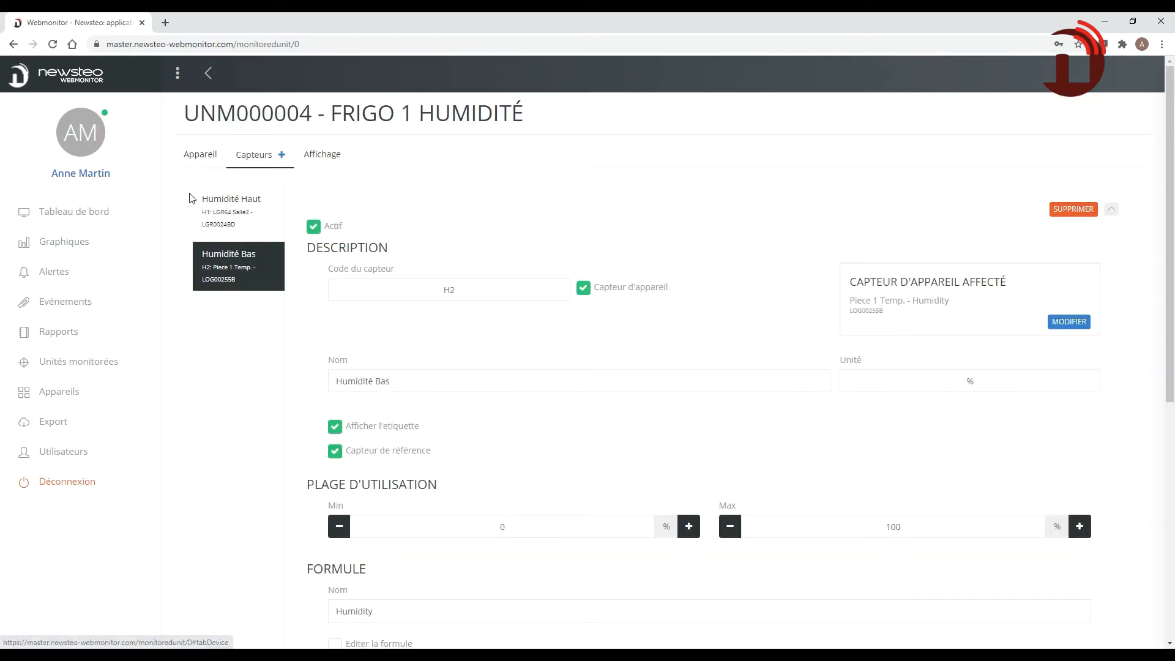
# Step: Add the Frigo 1 Humidité monitored unit to the Visualization group
pyautogui.click(92, 365)
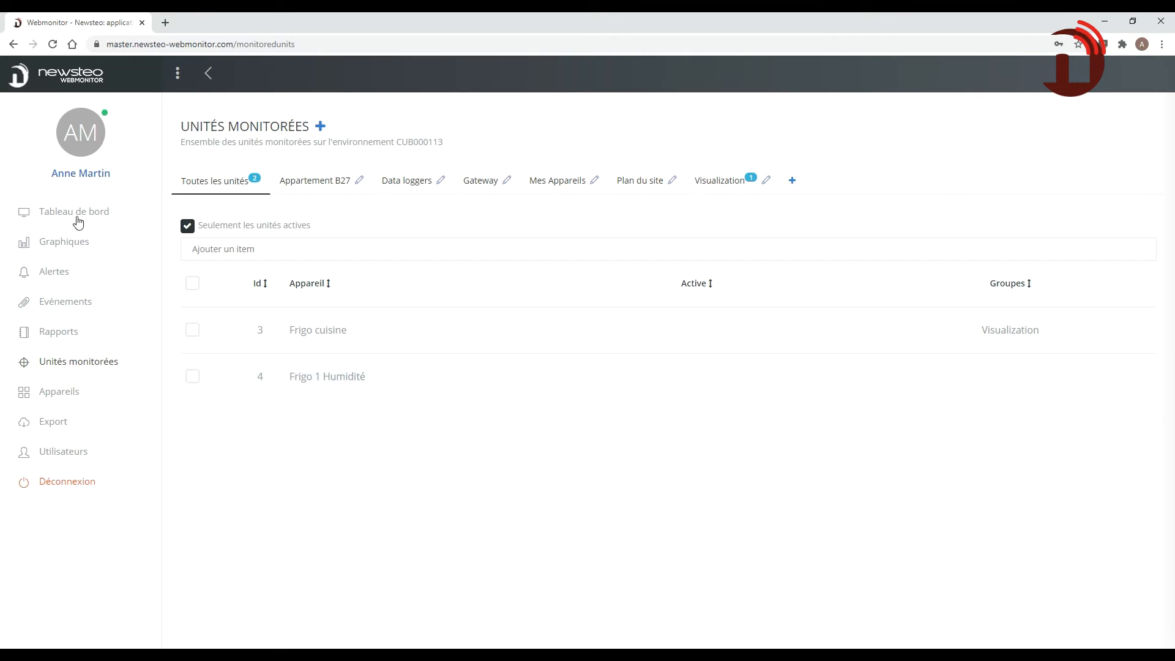
pyautogui.click(191, 378)
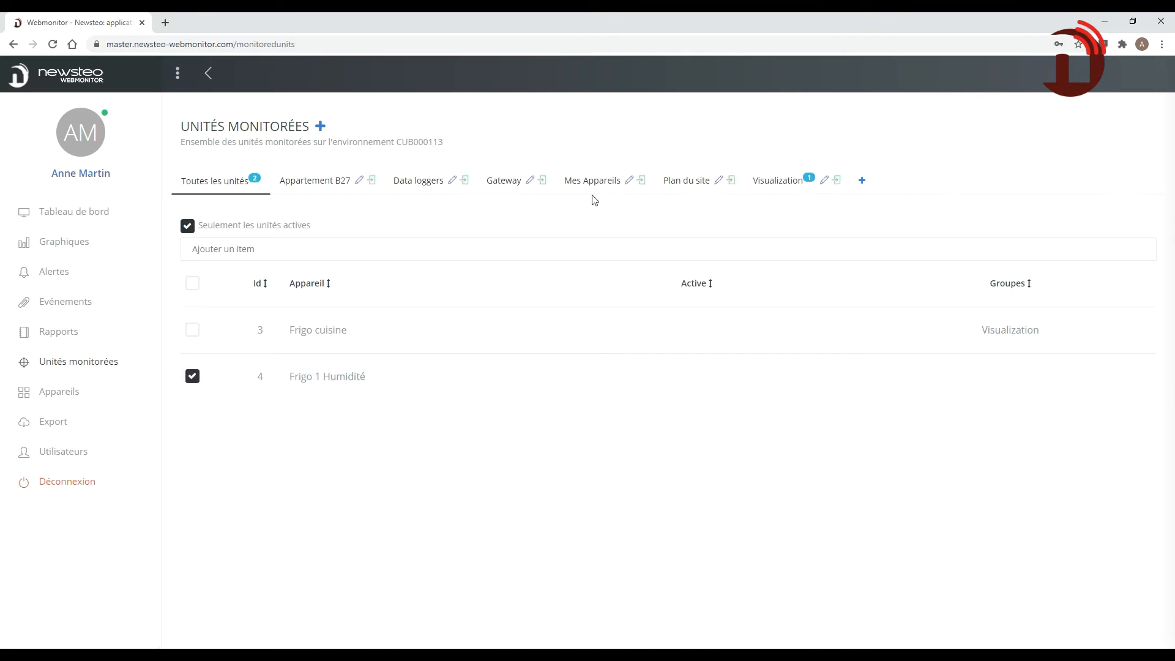
pyautogui.click(772, 181)
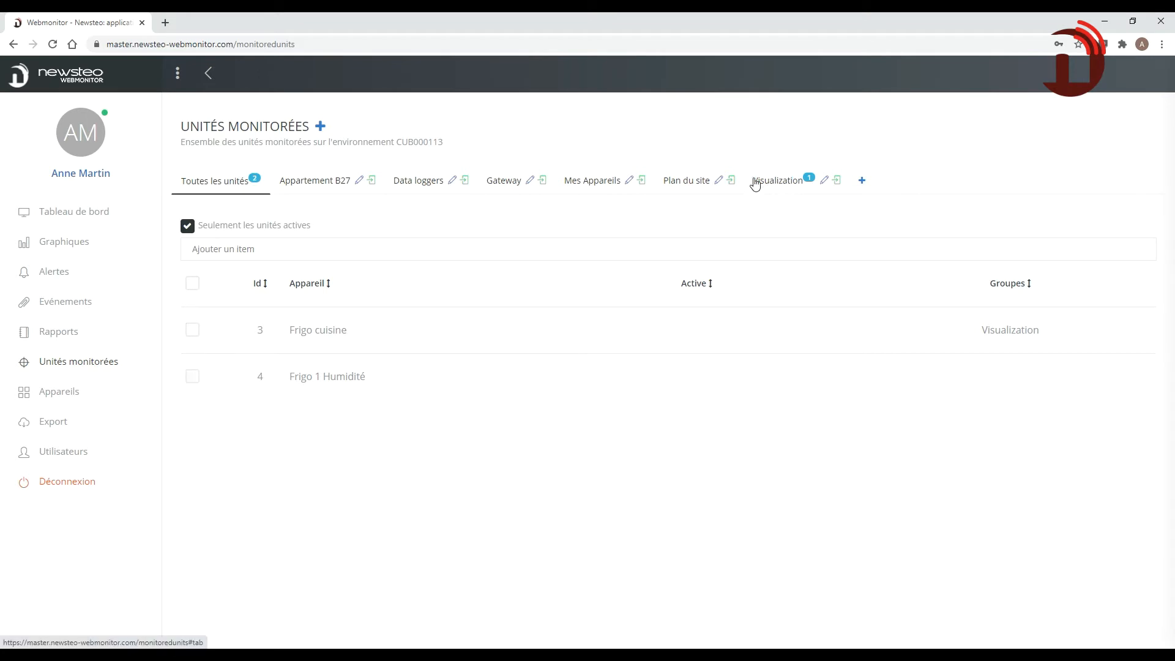
pyautogui.click(837, 183)
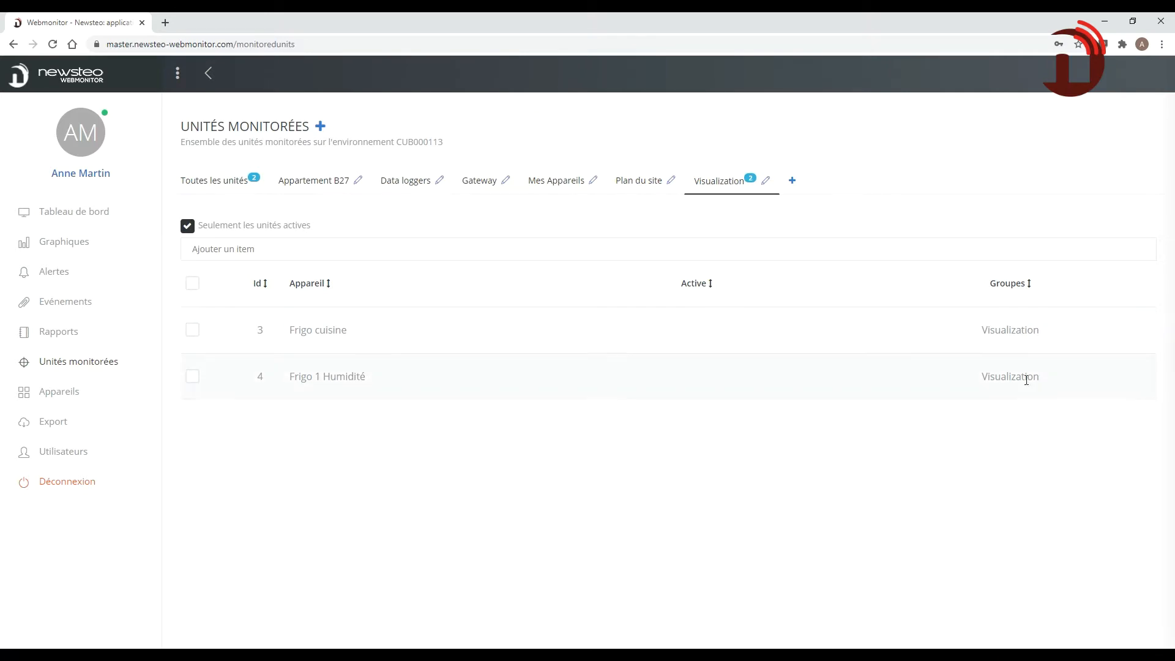
# Step: On the dashboard floor plan, move the Frigo cuisine tile beside LGR64 Salle2 and the Frigo 1 Humidité tile directly below Frigo cuisine
pyautogui.click(72, 215)
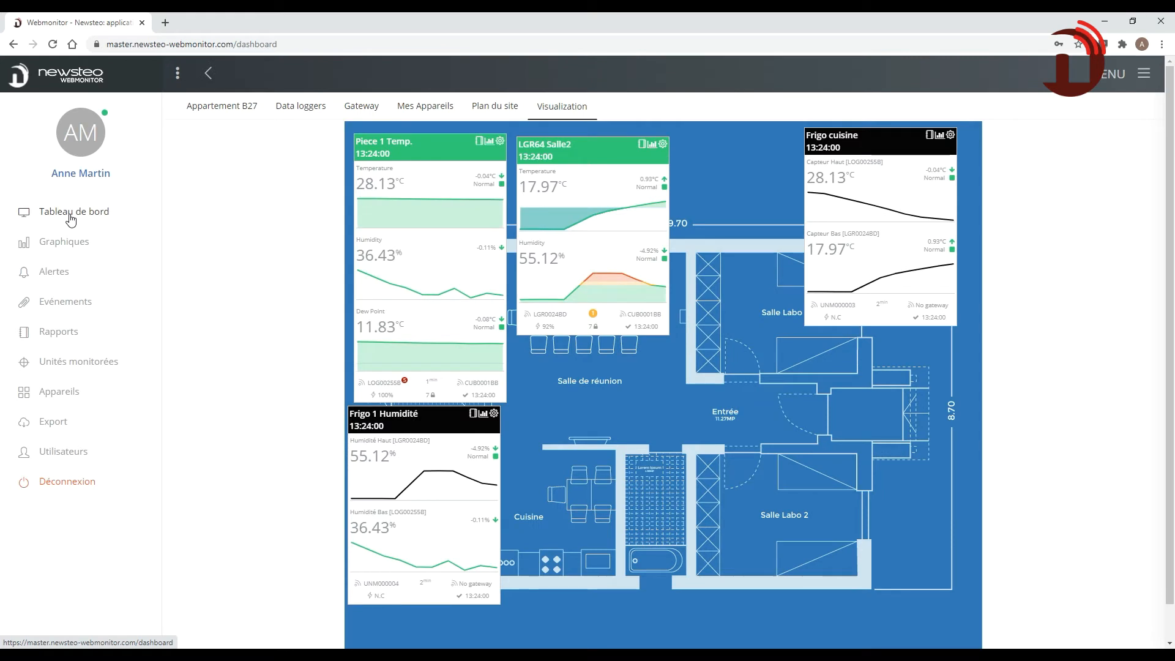
pyautogui.moveTo(885, 141); pyautogui.dragTo(778, 154)
pyautogui.moveTo(422, 421); pyautogui.dragTo(802, 381)
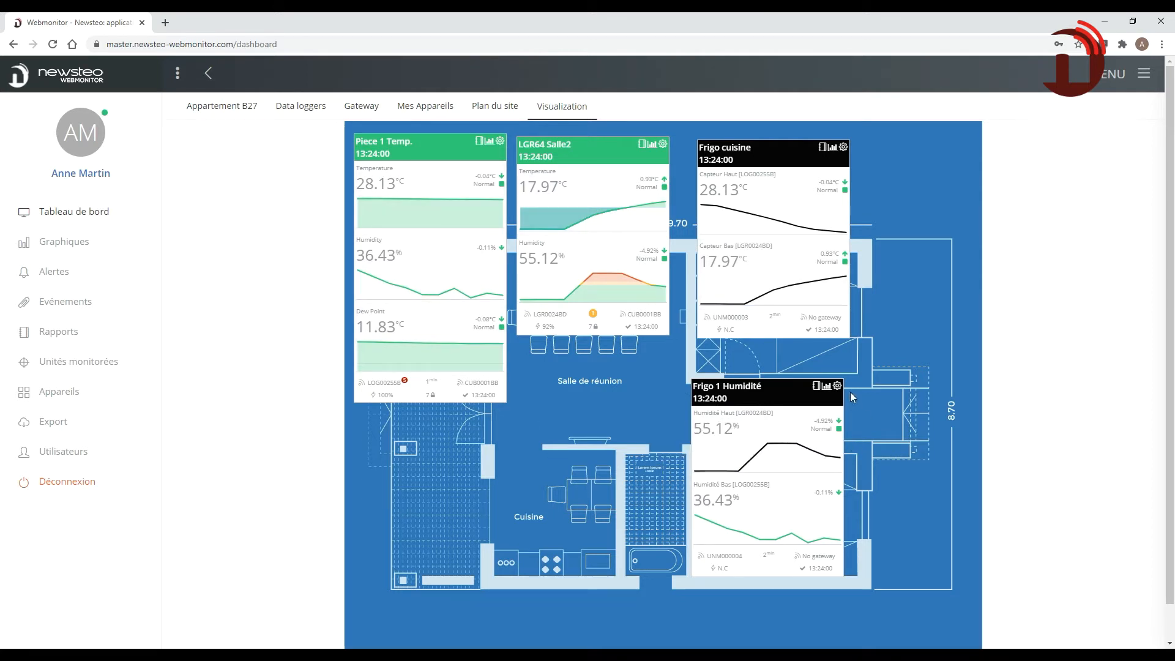
# Step: Open the alert profiles and start a new alert profile
pyautogui.click(51, 275)
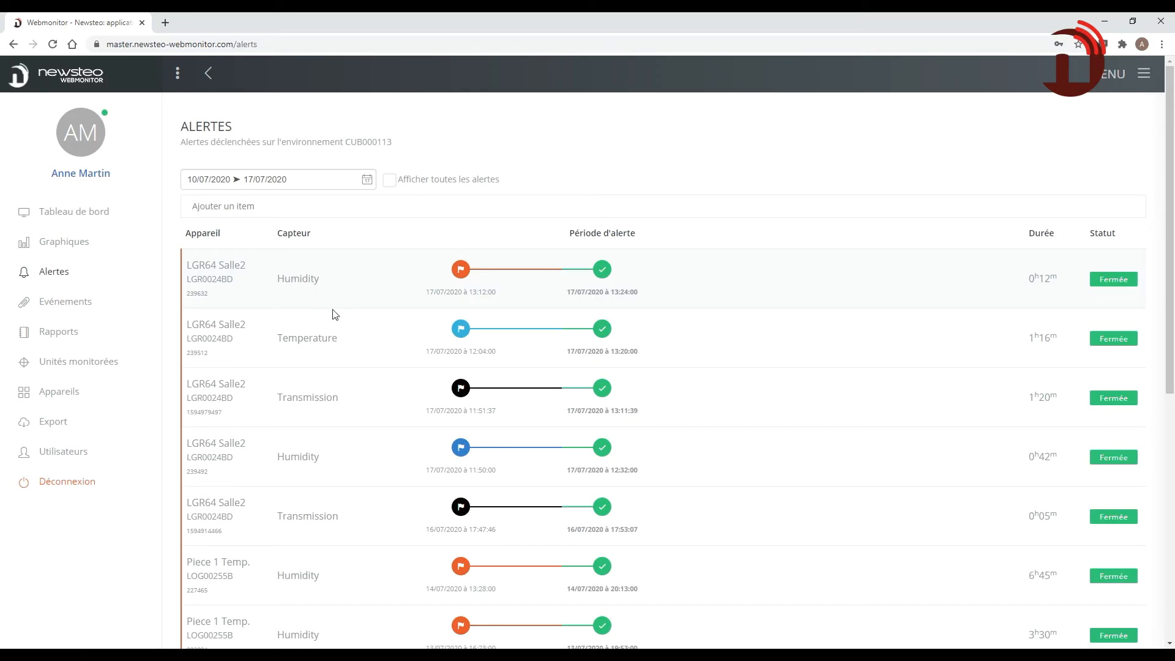
pyautogui.click(1126, 73)
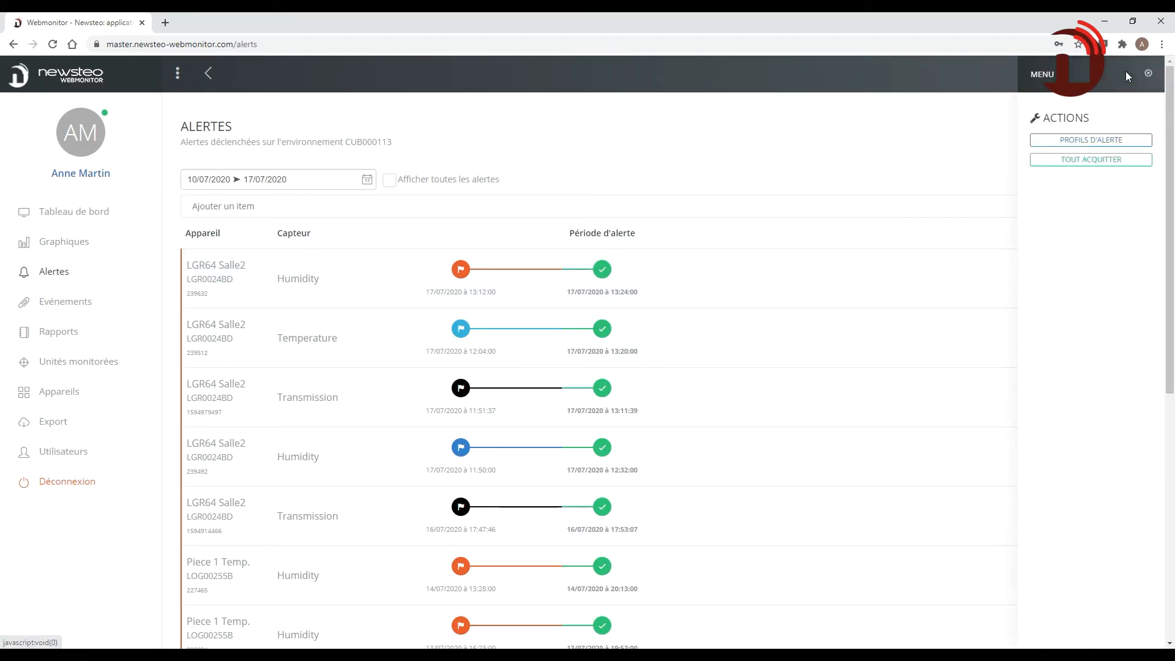
pyautogui.click(1115, 142)
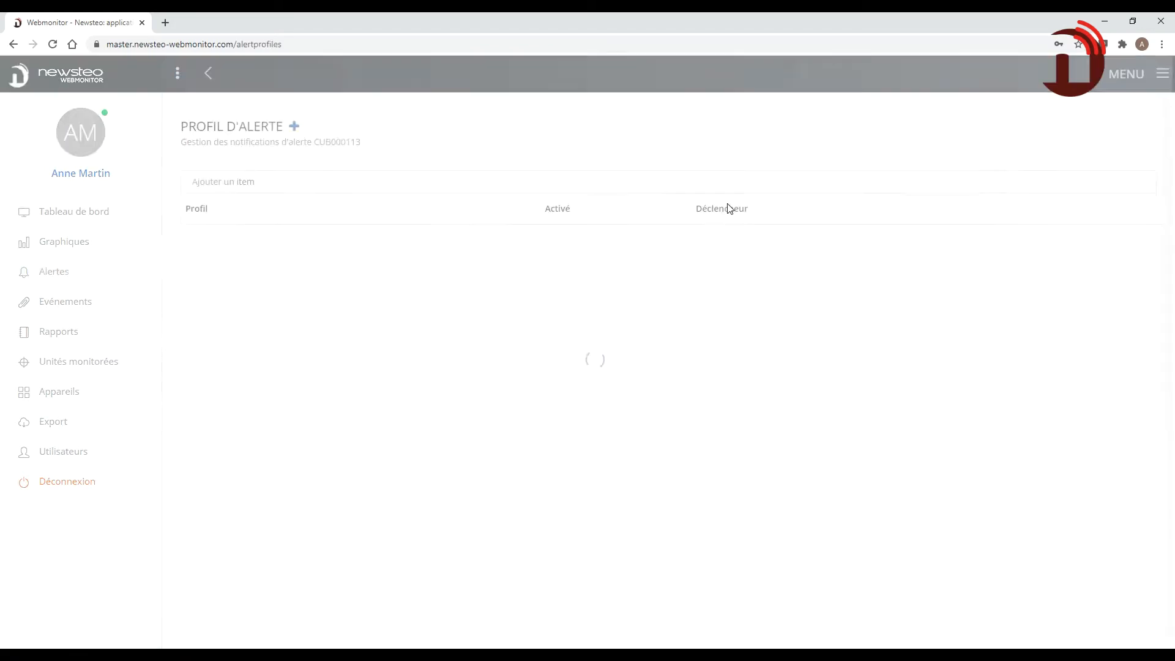
pyautogui.click(296, 126)
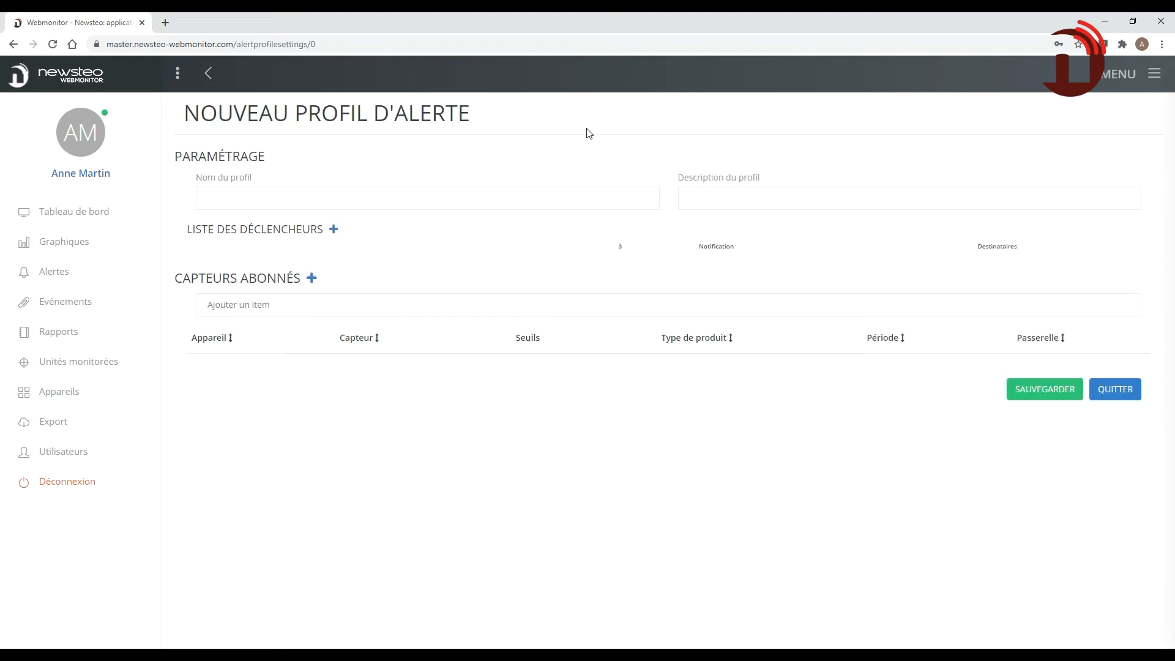
# Step: Subscribe the Humidité Haut and Humidité Bas sensors of Frigo 1 Humidité to the new alert profile
pyautogui.click(311, 279)
pyautogui.scroll(-4, 777, 300)
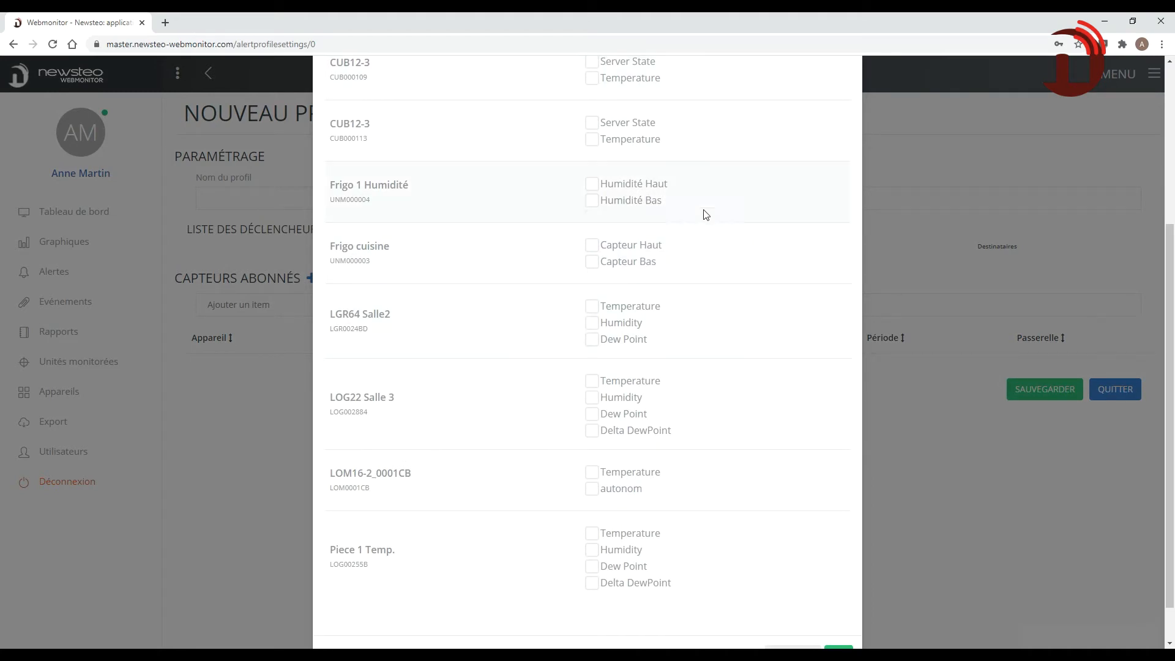
pyautogui.click(593, 186)
pyautogui.click(592, 201)
pyautogui.scroll(-2, 781, 304)
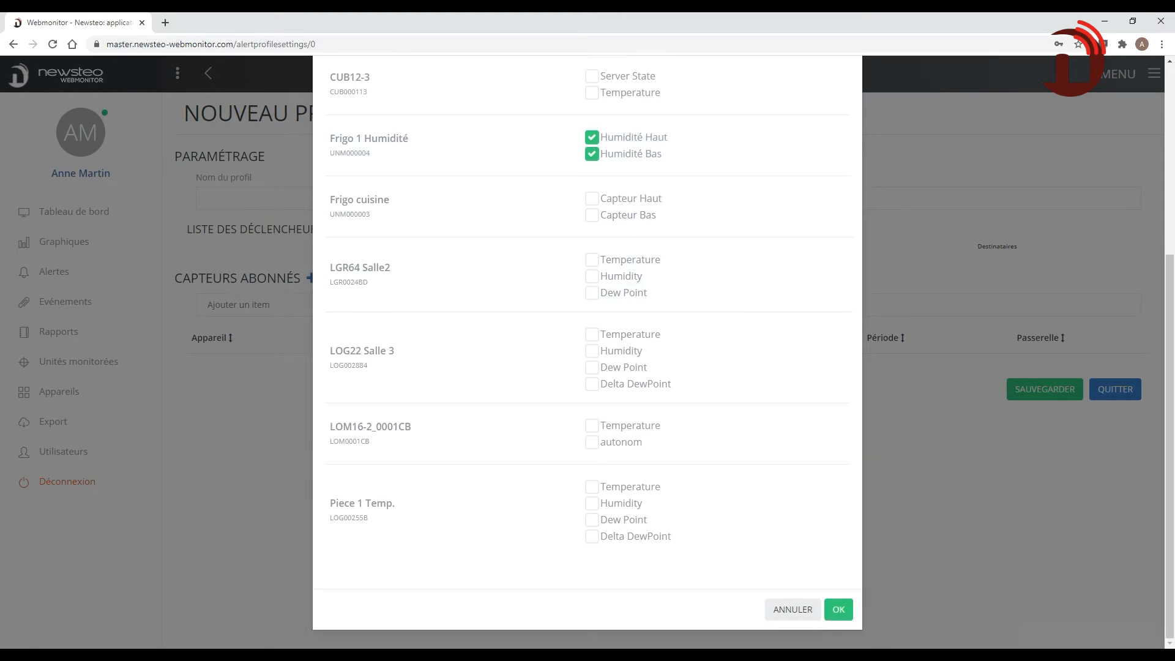
pyautogui.click(838, 608)
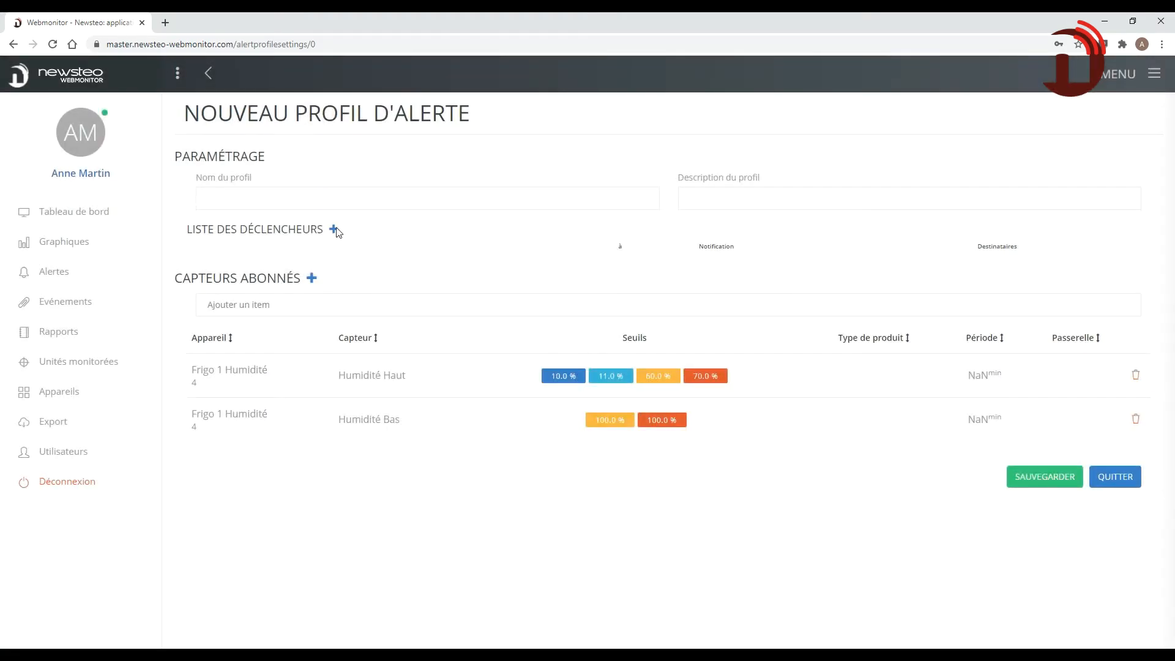
# Step: Add an "Alerte dépassement de seuil bas" trigger that notifies the signed-in administrator by Courriel
pyautogui.click(335, 230)
pyautogui.click(544, 271)
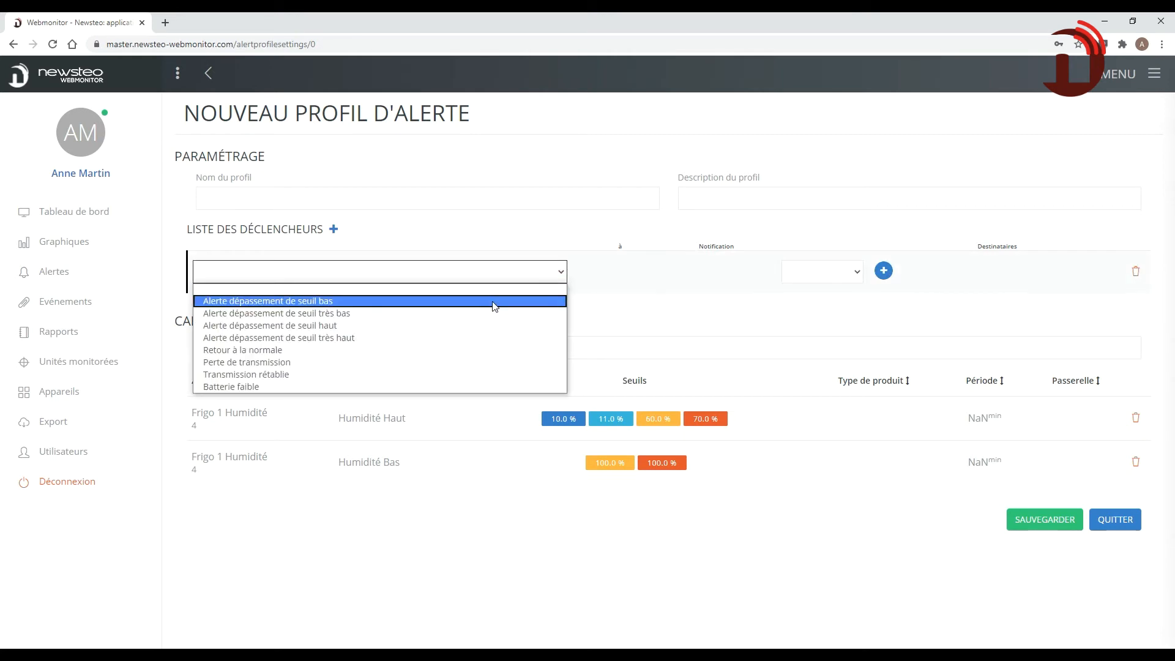
pyautogui.click(290, 301)
pyautogui.click(843, 273)
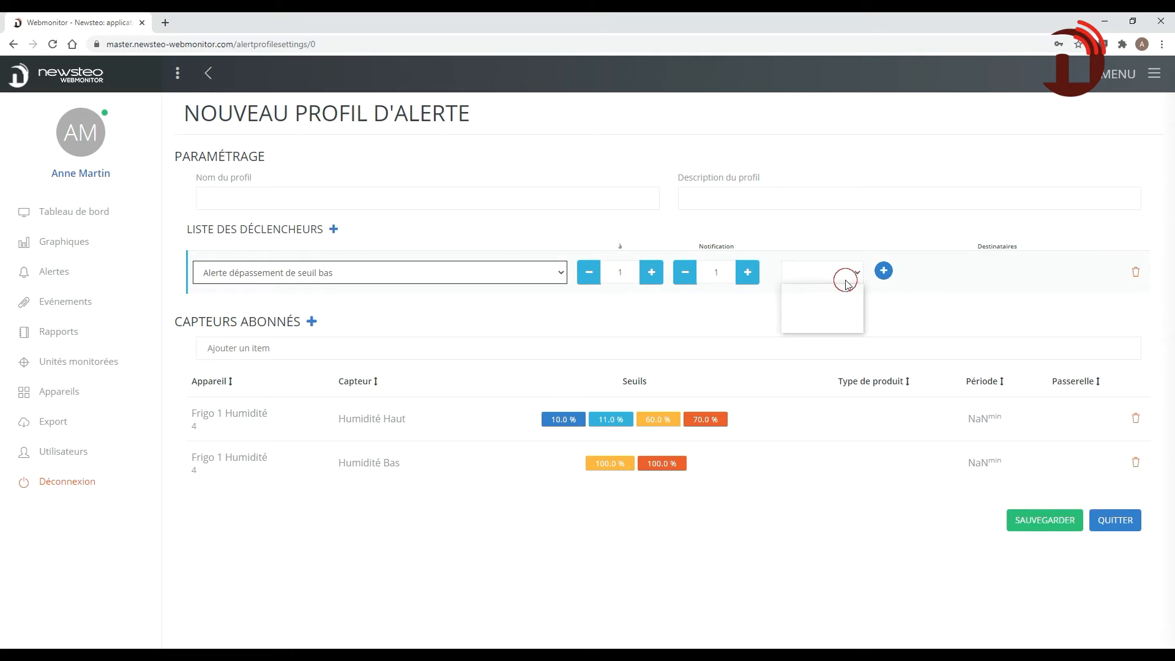
pyautogui.click(840, 314)
pyautogui.click(888, 274)
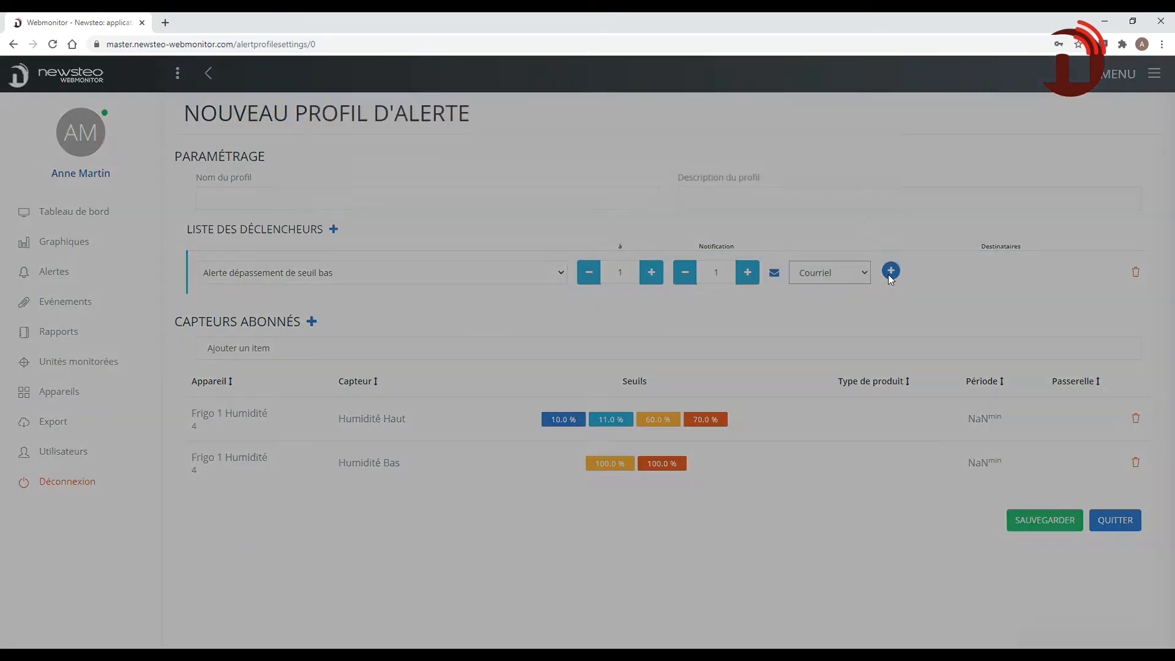
pyautogui.click(328, 196)
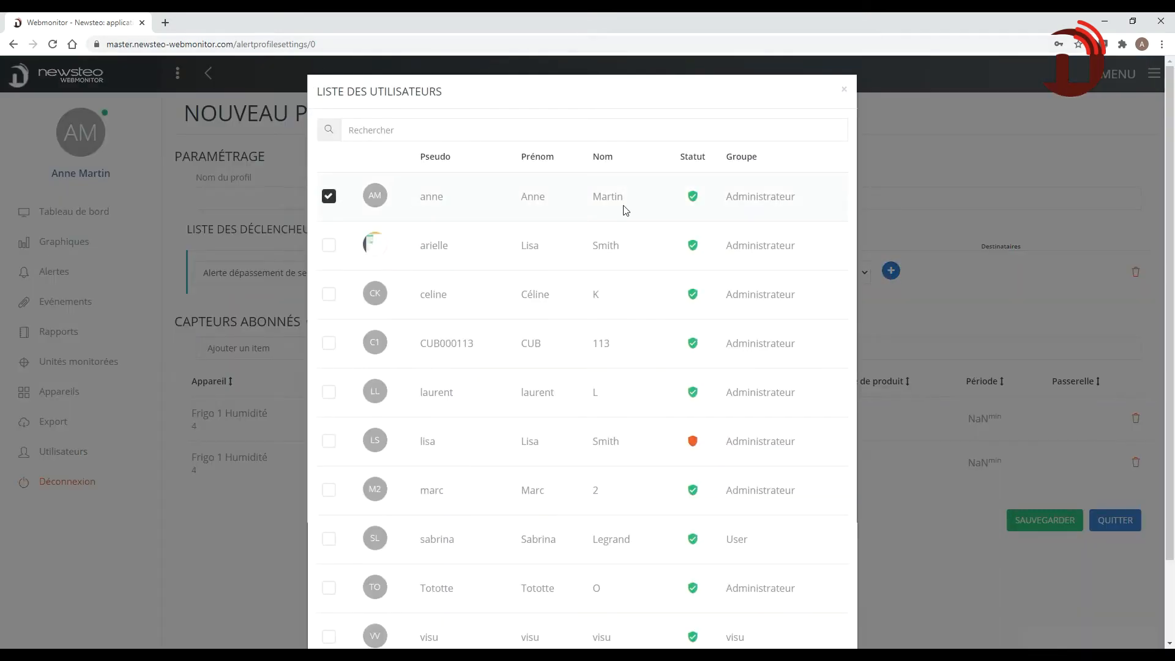
pyautogui.scroll(-2, 654, 226)
pyautogui.click(844, 619)
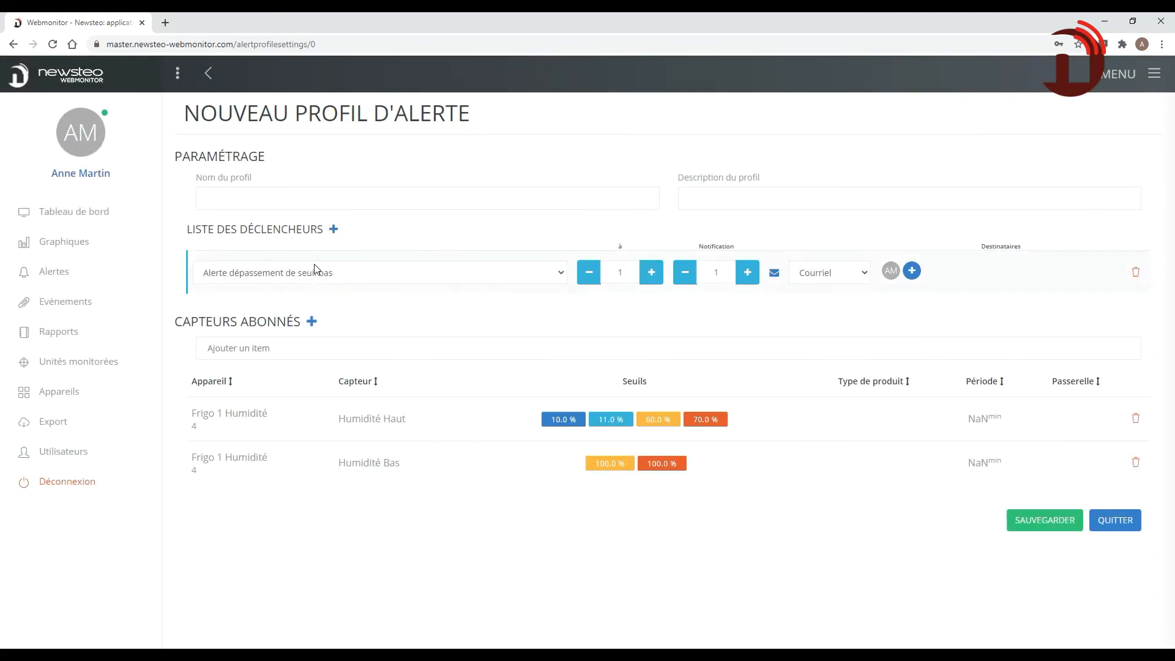
# Step: Add a second trigger, "Alerte dépassement de seuil haut", with Courriel notification to the signed-in administrator
pyautogui.click(334, 229)
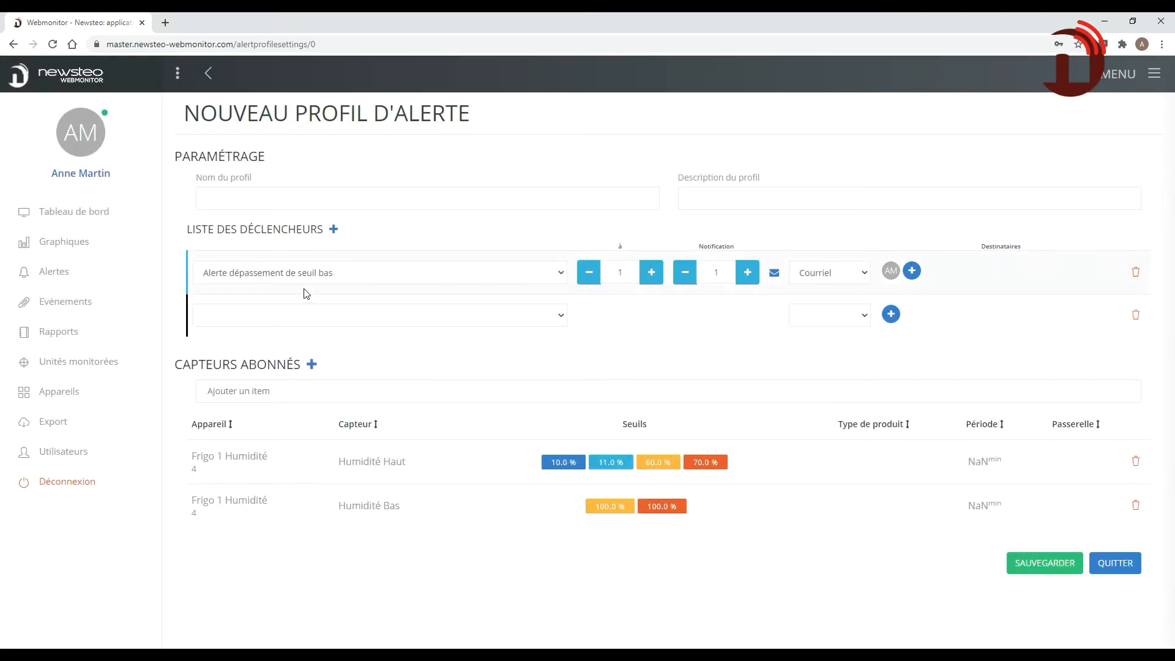
pyautogui.click(308, 315)
pyautogui.click(355, 368)
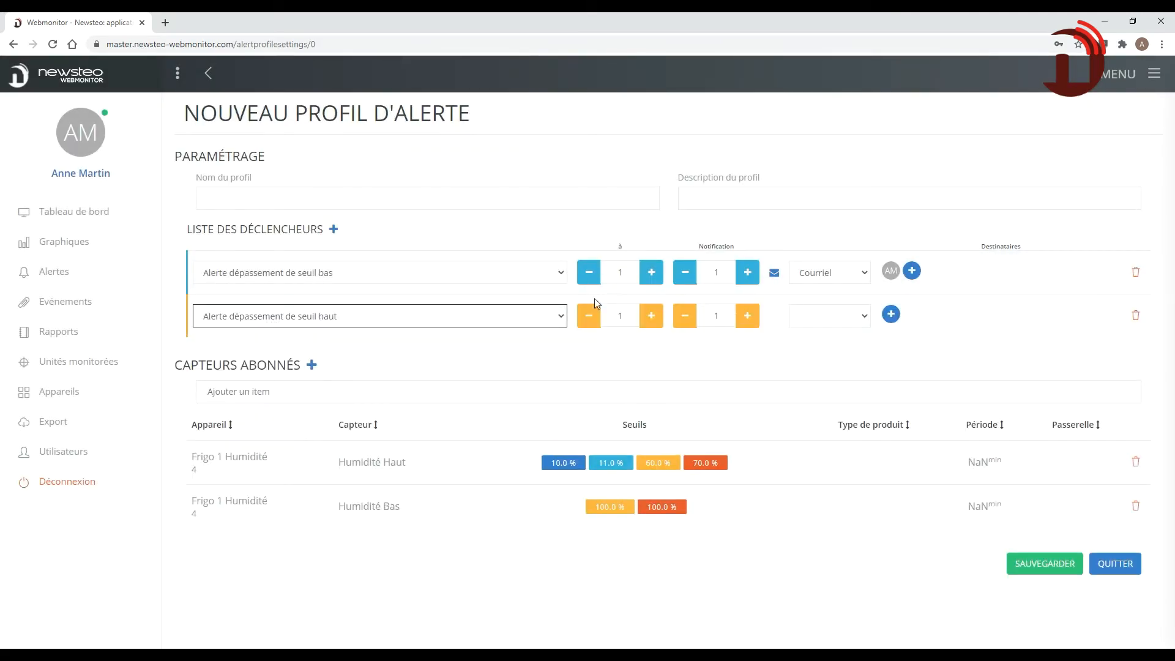
pyautogui.click(860, 316)
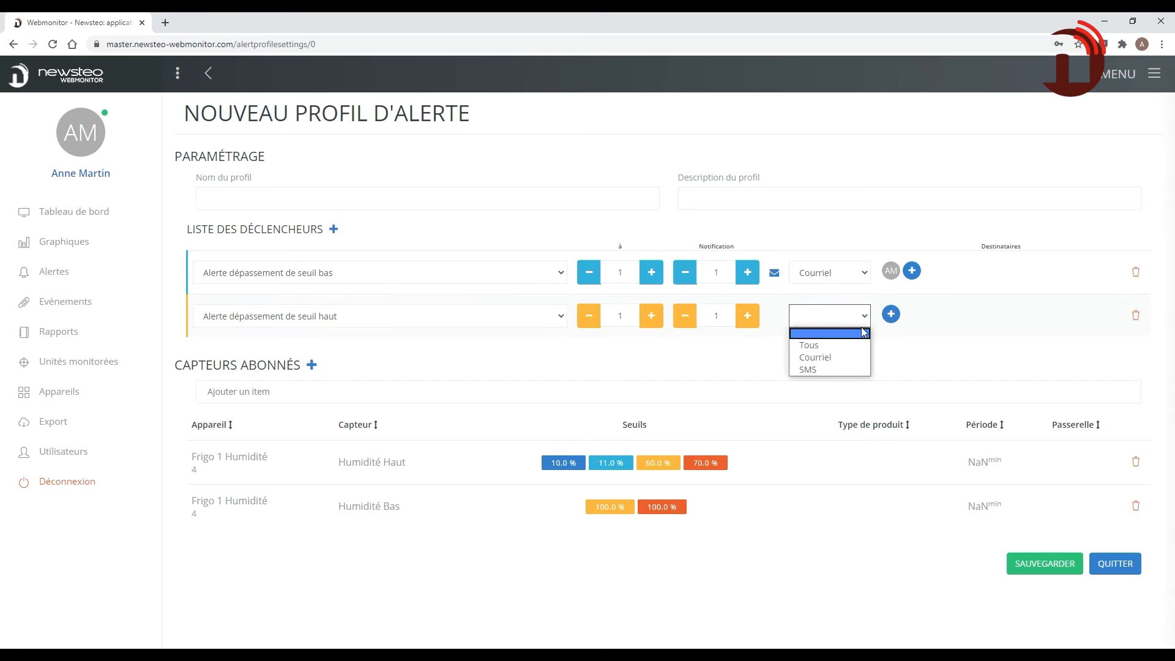
pyautogui.click(856, 364)
pyautogui.click(891, 314)
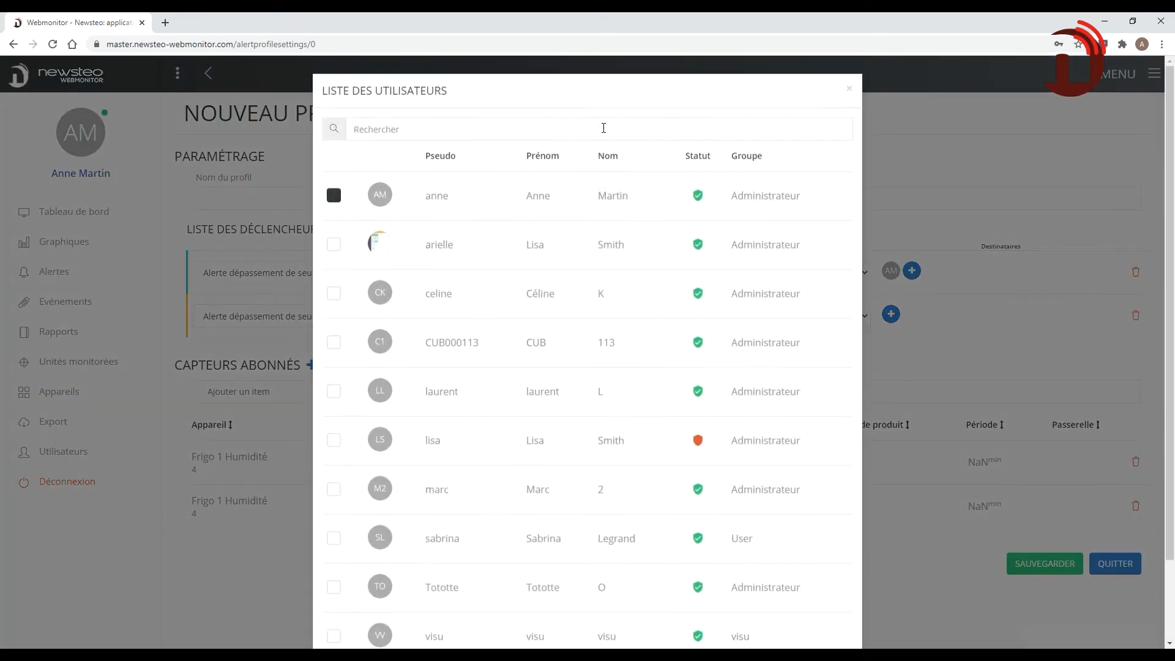
pyautogui.click(333, 197)
pyautogui.scroll(-2, 730, 563)
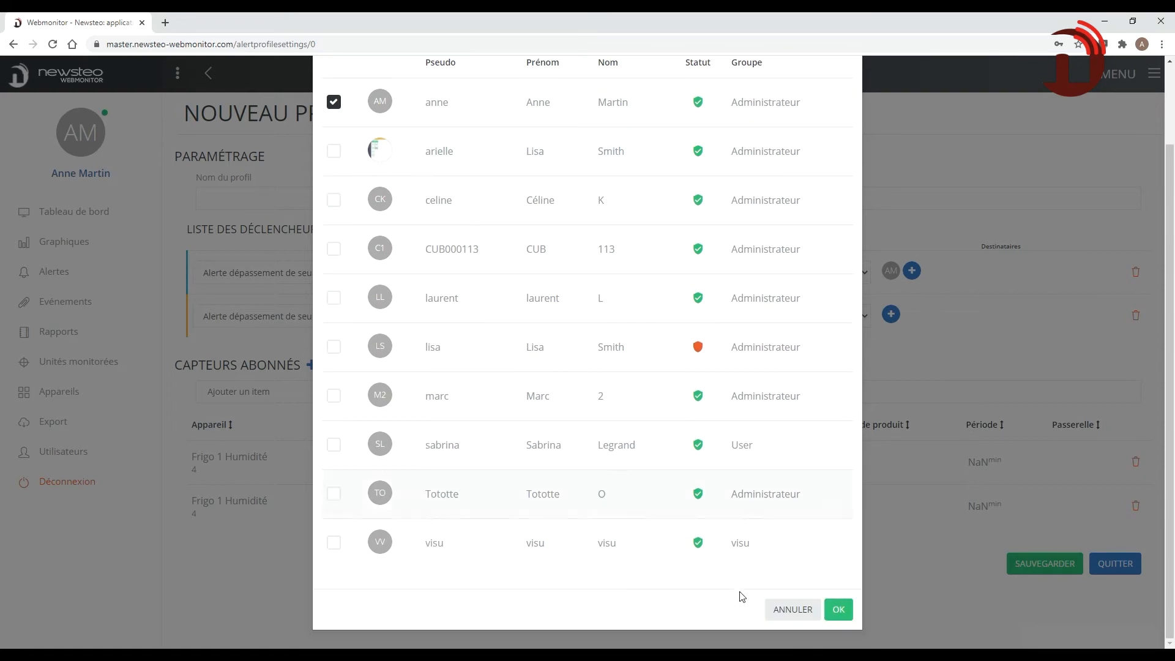
pyautogui.click(839, 609)
# Step: Name the alert profile "Alerte Humidité" with the description "hum", save it and return to the dashboard
pyautogui.click(1015, 566)
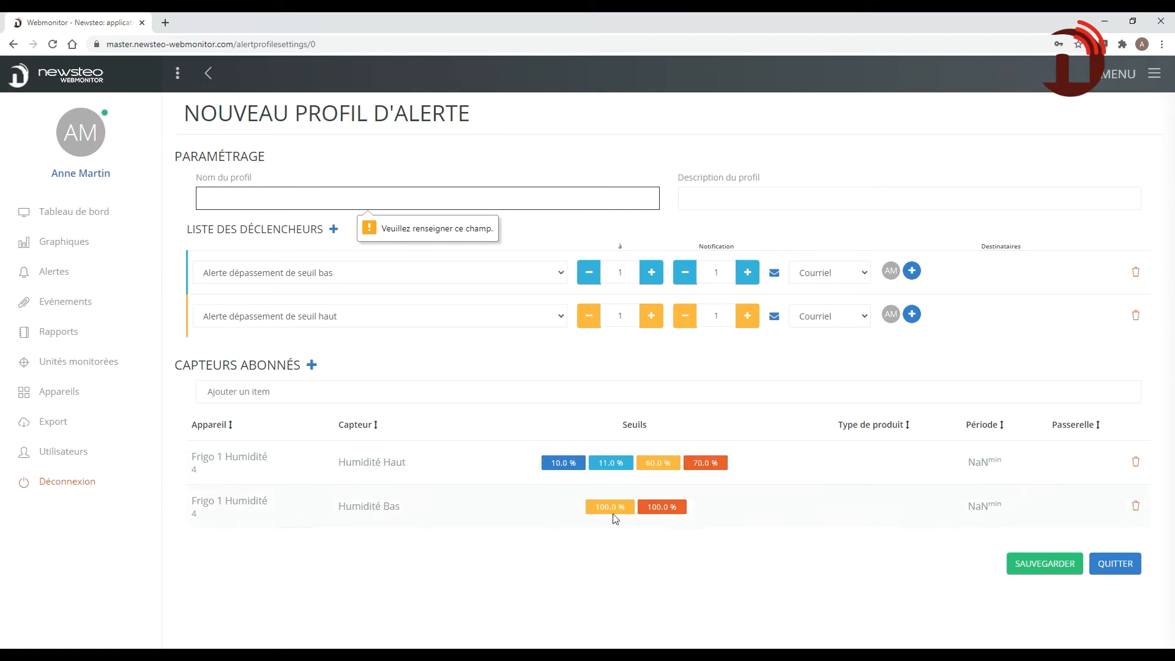
pyautogui.write('Alerte Humidité')
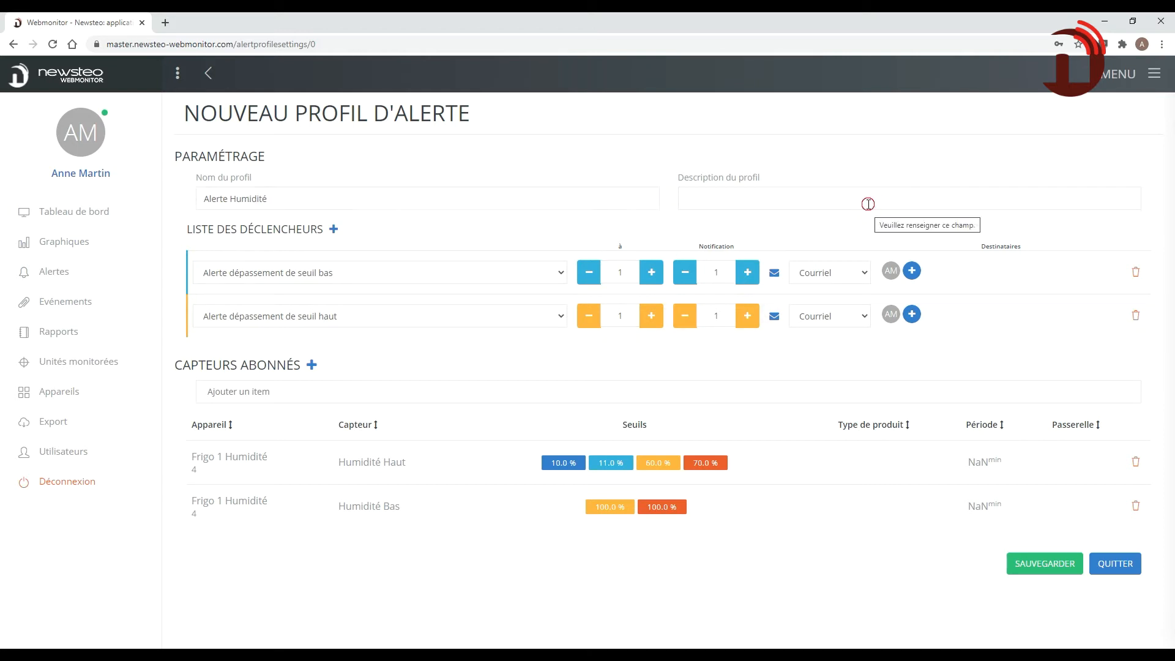
pyautogui.click(868, 203)
pyautogui.write('hum')
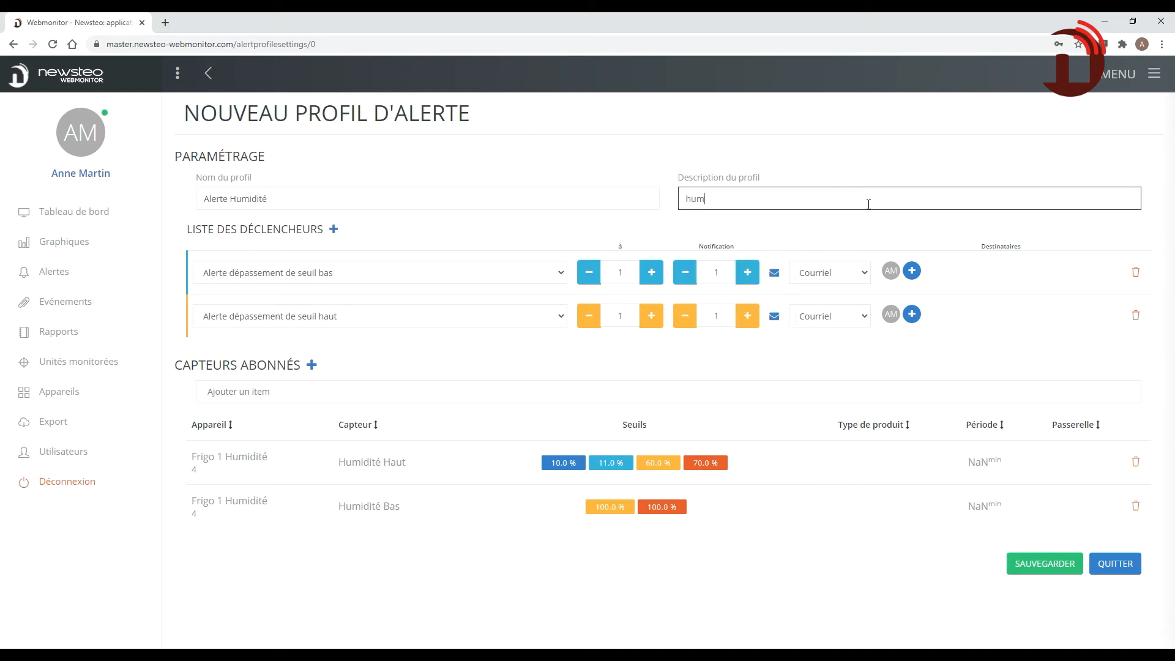
pyautogui.click(1022, 573)
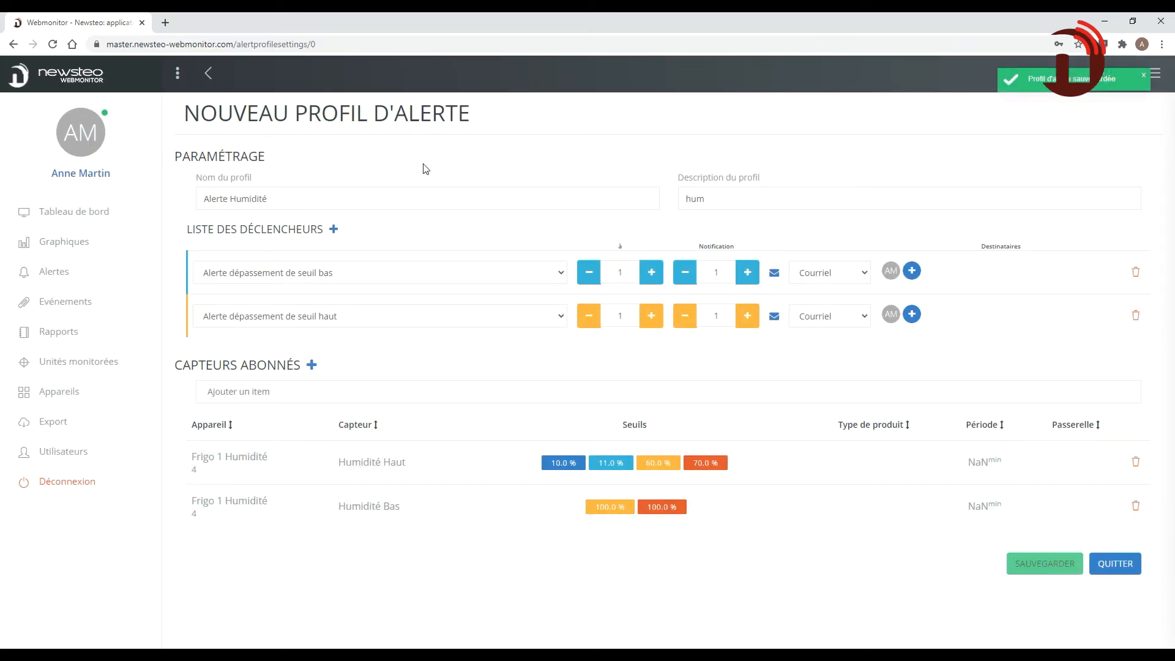
pyautogui.click(83, 211)
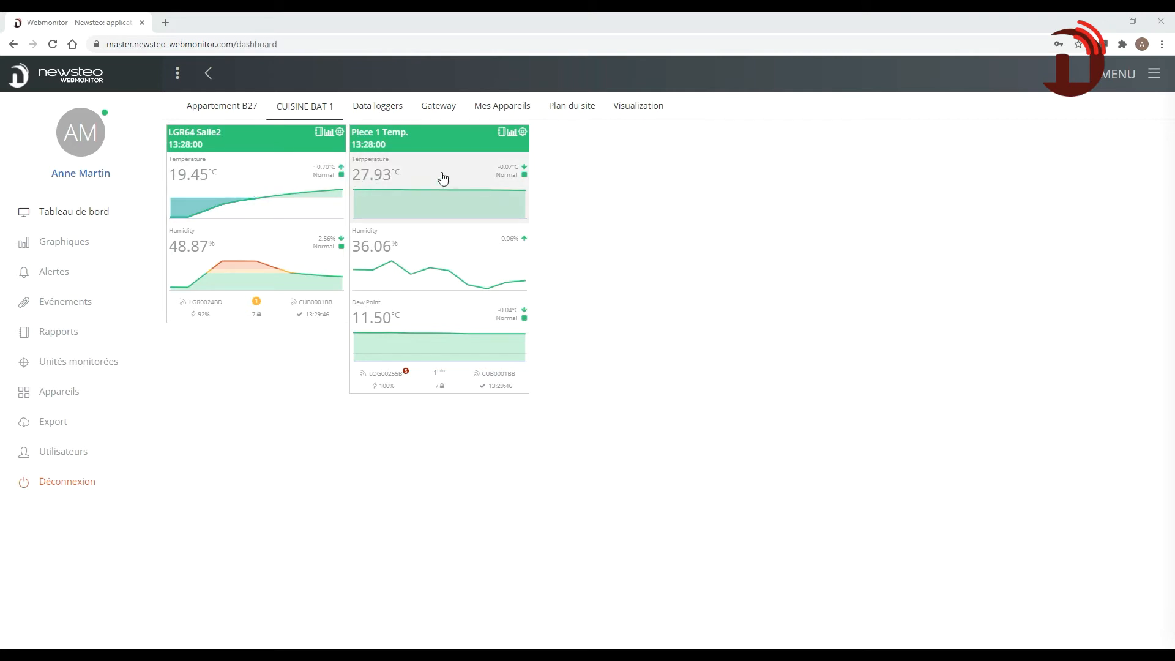
# Step: Create a new monitored unit and name it "Temperature Frigo 2"
pyautogui.click(98, 367)
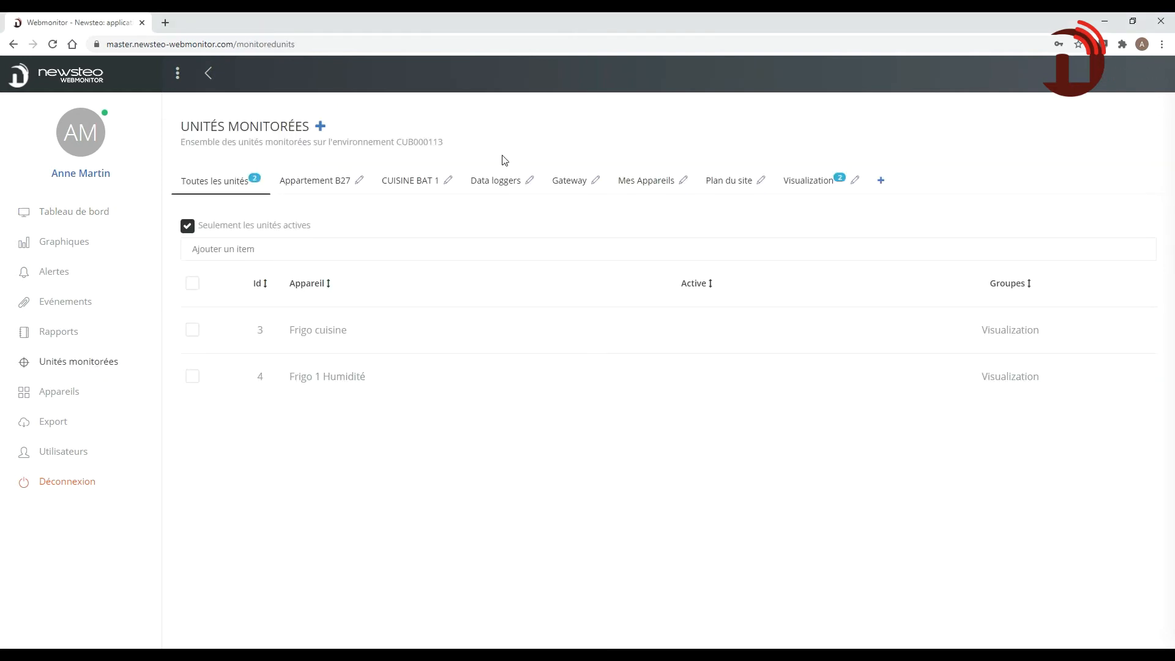
pyautogui.click(320, 126)
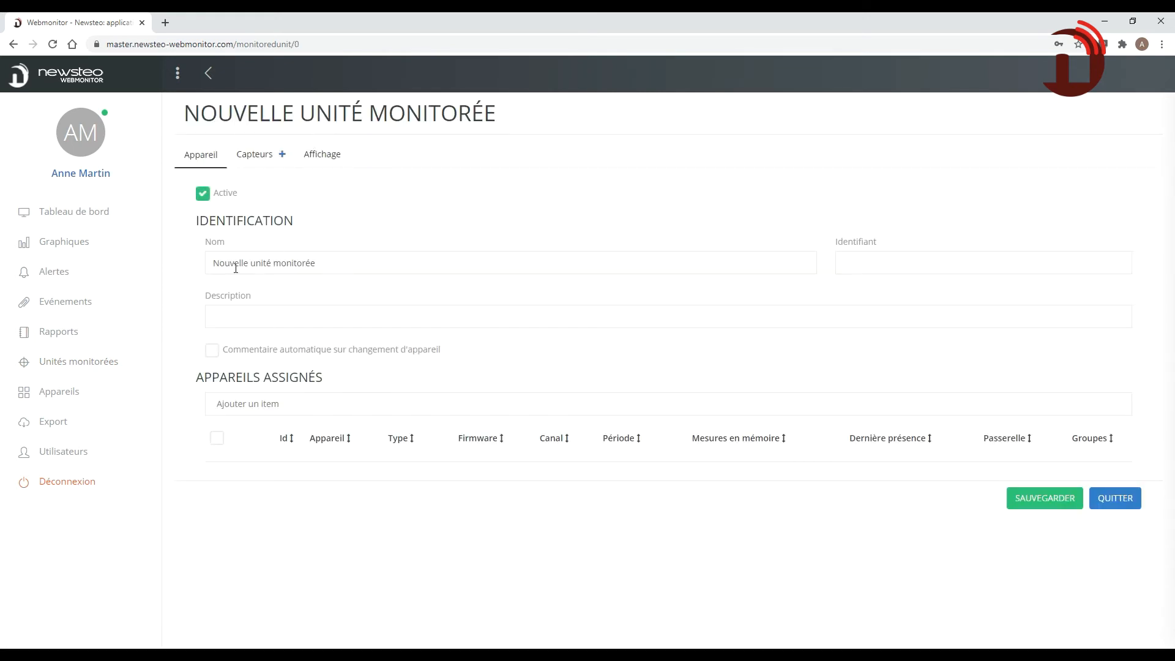
pyautogui.click(234, 262)
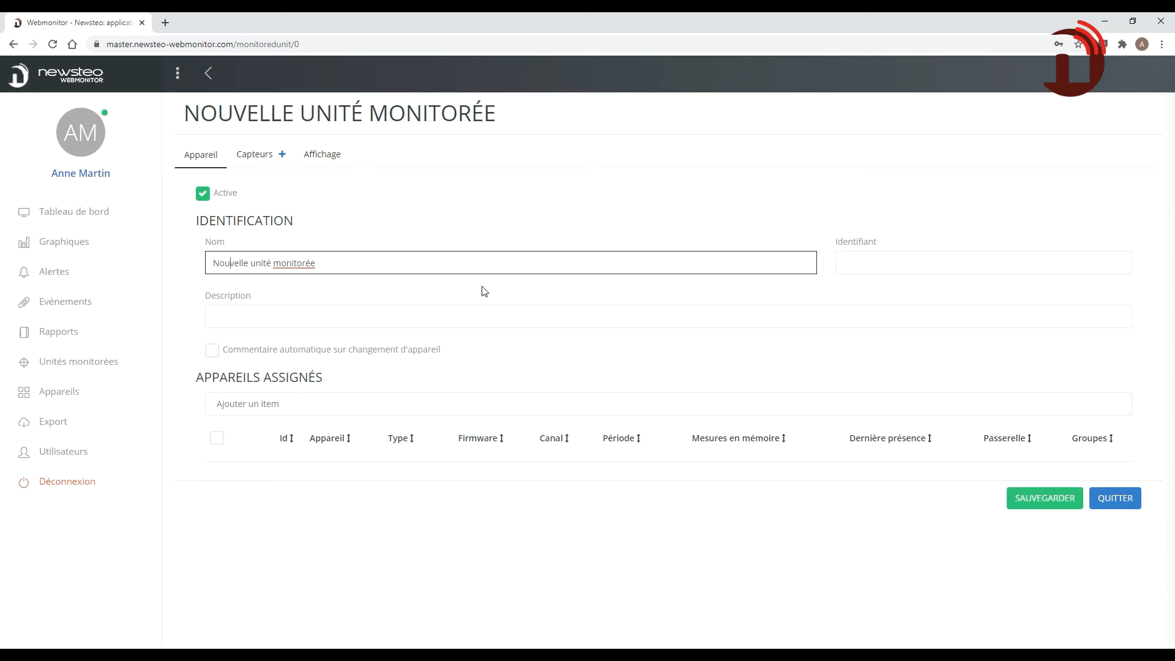
pyautogui.tripleClick(413, 254)
pyautogui.write('Su')
pyautogui.press('BackSpace')
pyautogui.press('BackSpace')
pyautogui.write('Temperature Fr')
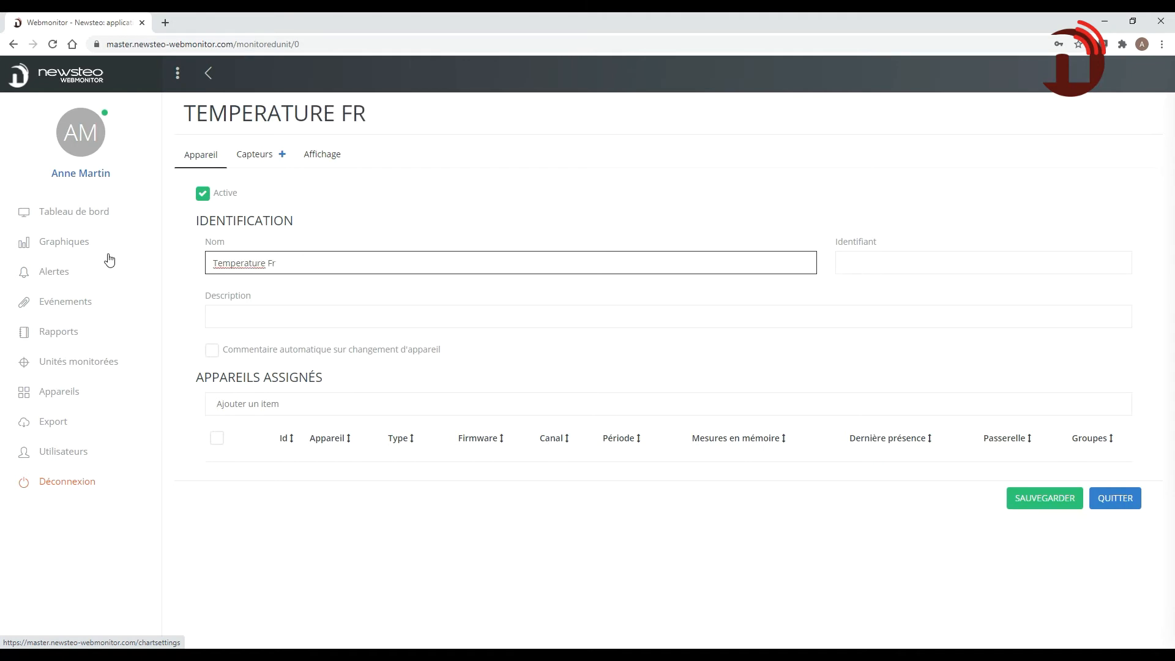
pyautogui.write('ogo 2')
# Step: Give the new monitored unit the identifier 1 and the description "Frigo cuisine"
pyautogui.click(939, 262)
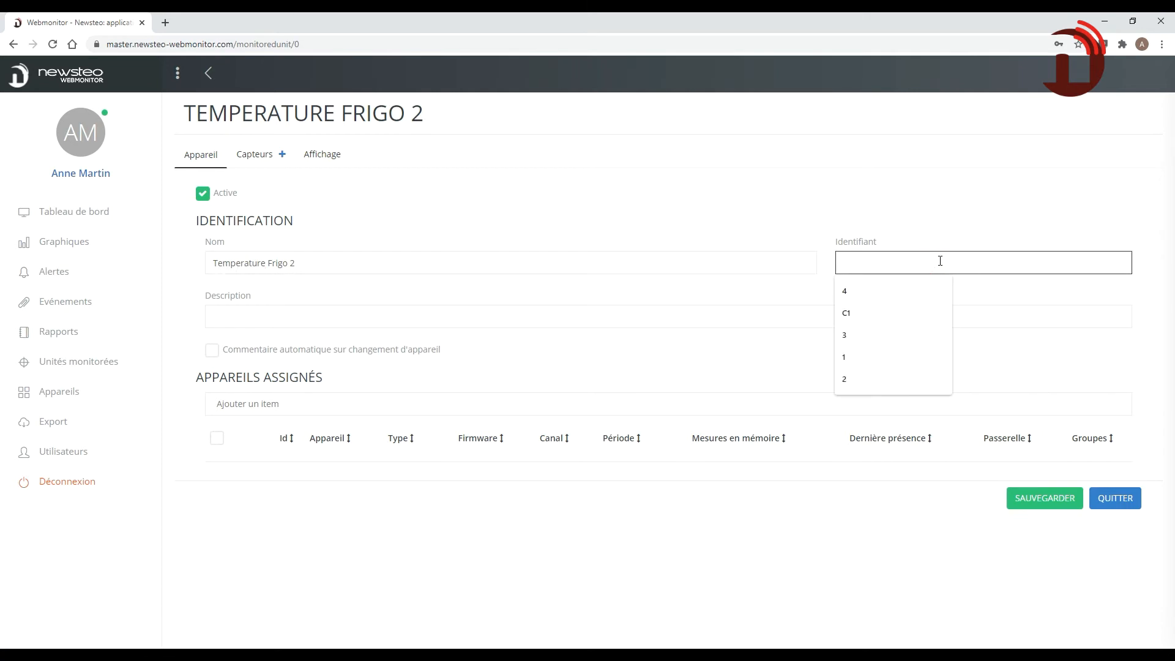
pyautogui.write('1')
pyautogui.click(320, 314)
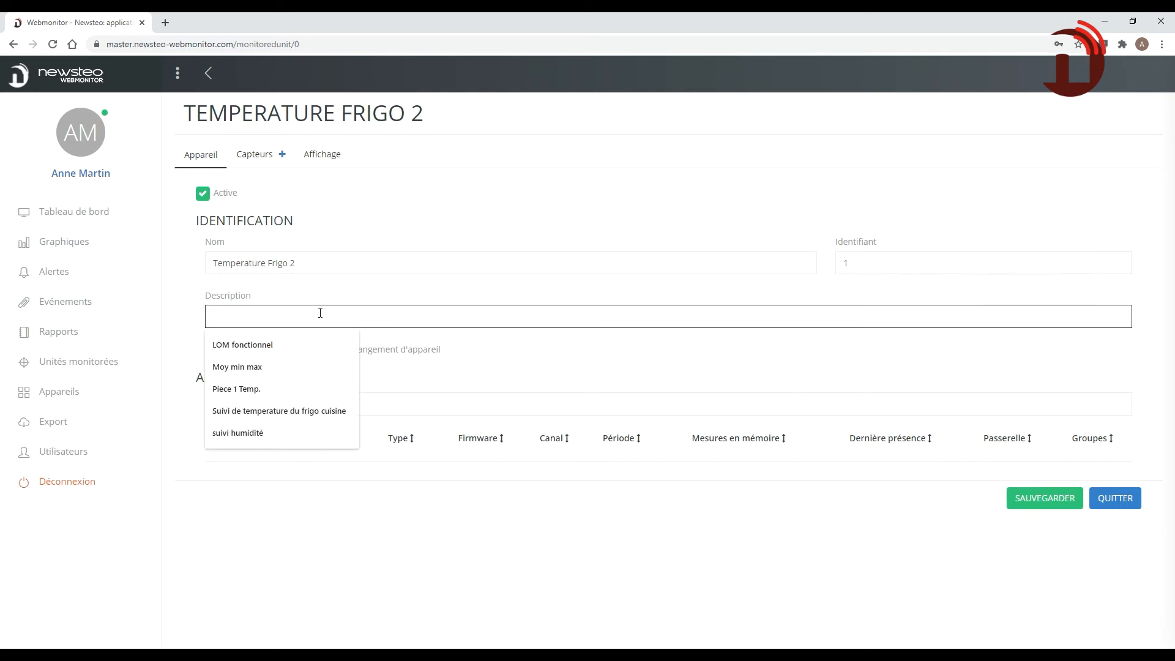
pyautogui.write('Frigo cuisine')
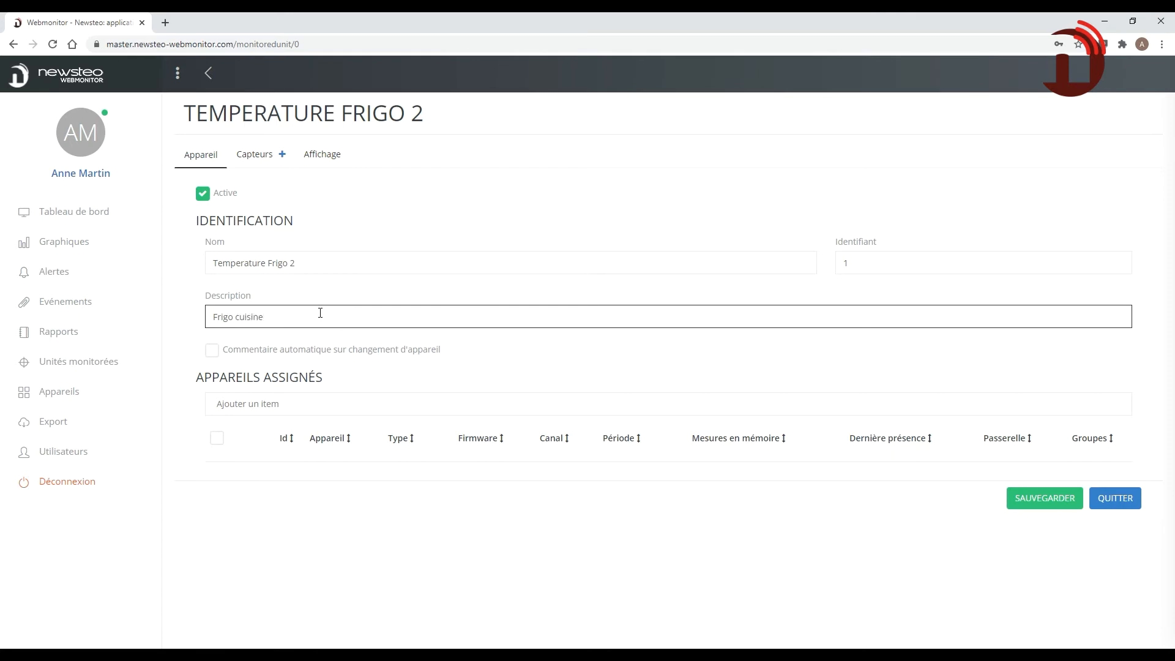
# Step: Enable the automatic comment on device change for the Temperature Frigo 2 unit and save its configuration
pyautogui.click(212, 353)
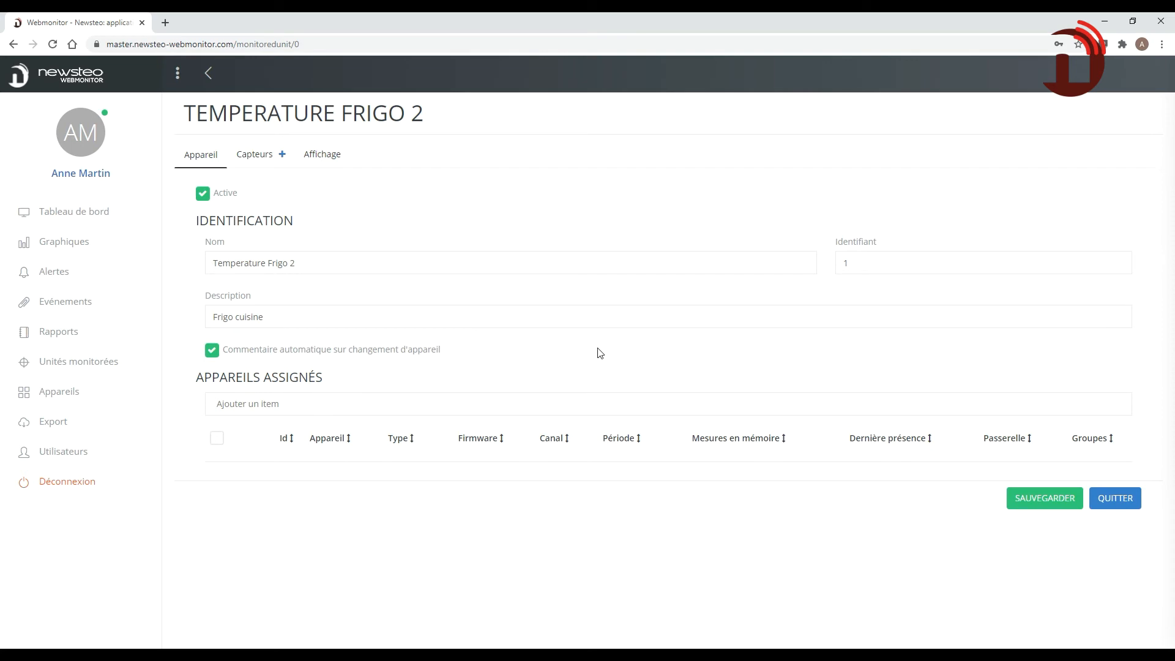
pyautogui.click(1055, 508)
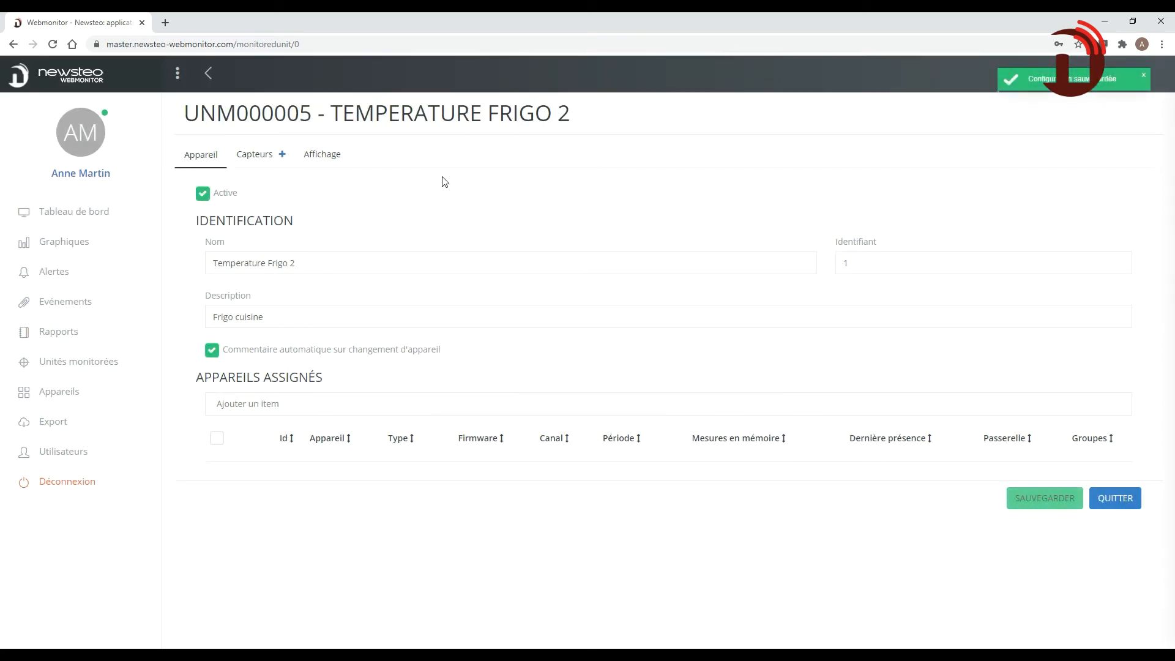
# Step: Add a new sensor to Temperature Frigo 2 with the code T1 and mark it as a device sensor
pyautogui.click(248, 158)
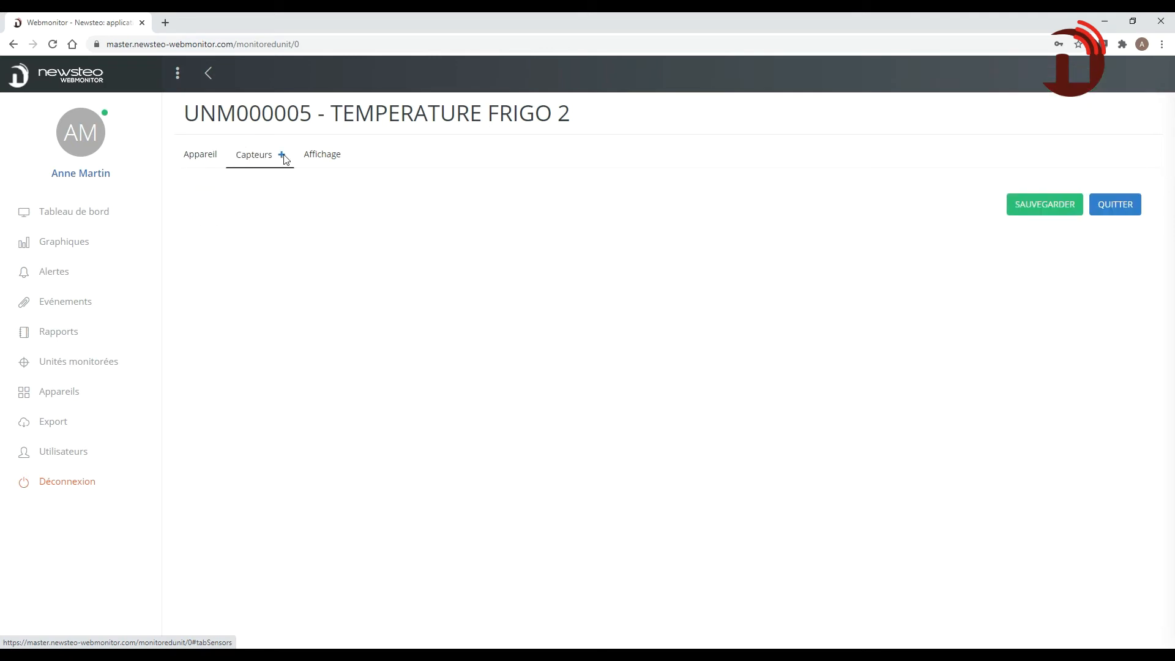
pyautogui.click(282, 156)
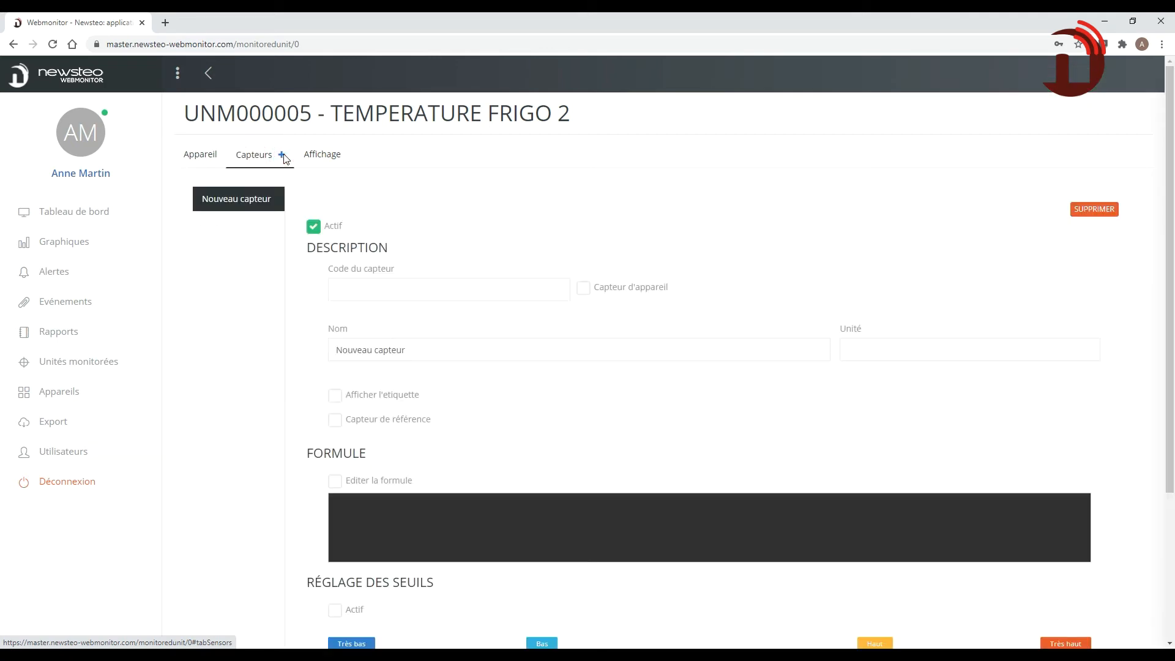
pyautogui.click(386, 280)
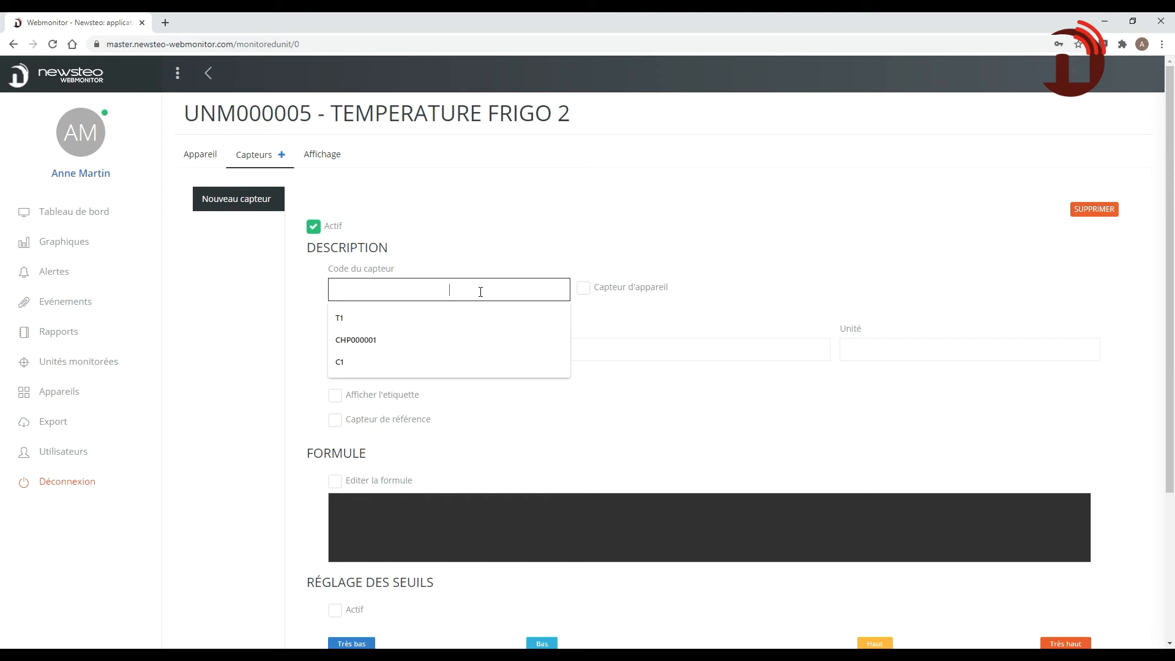
pyautogui.write('T1')
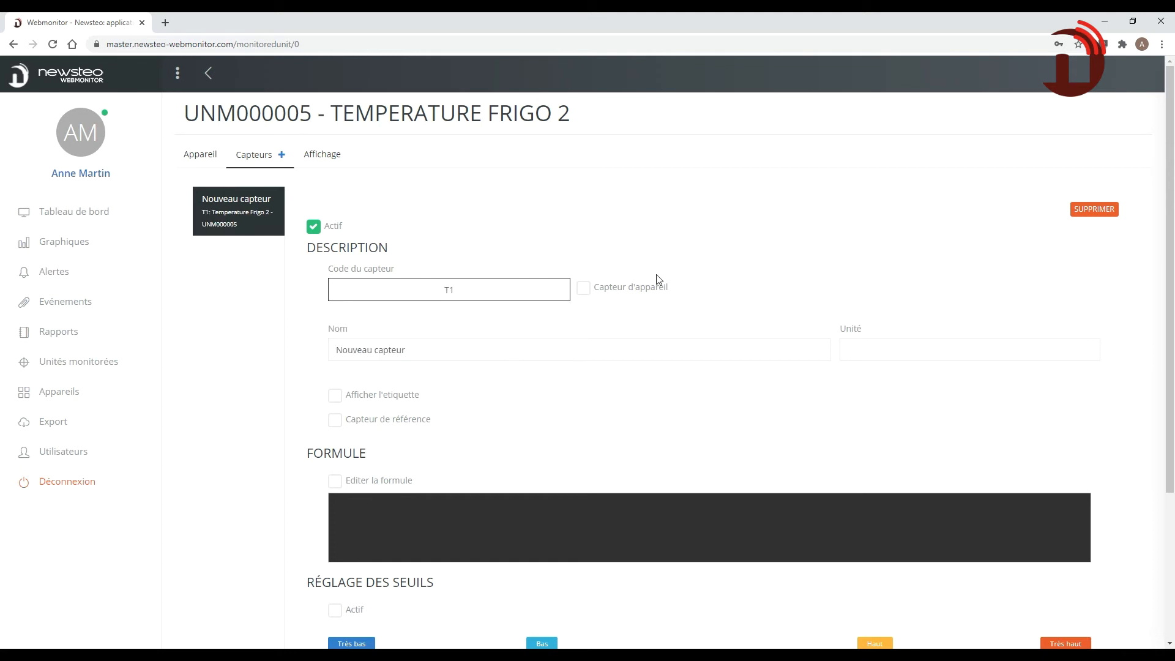
pyautogui.click(584, 288)
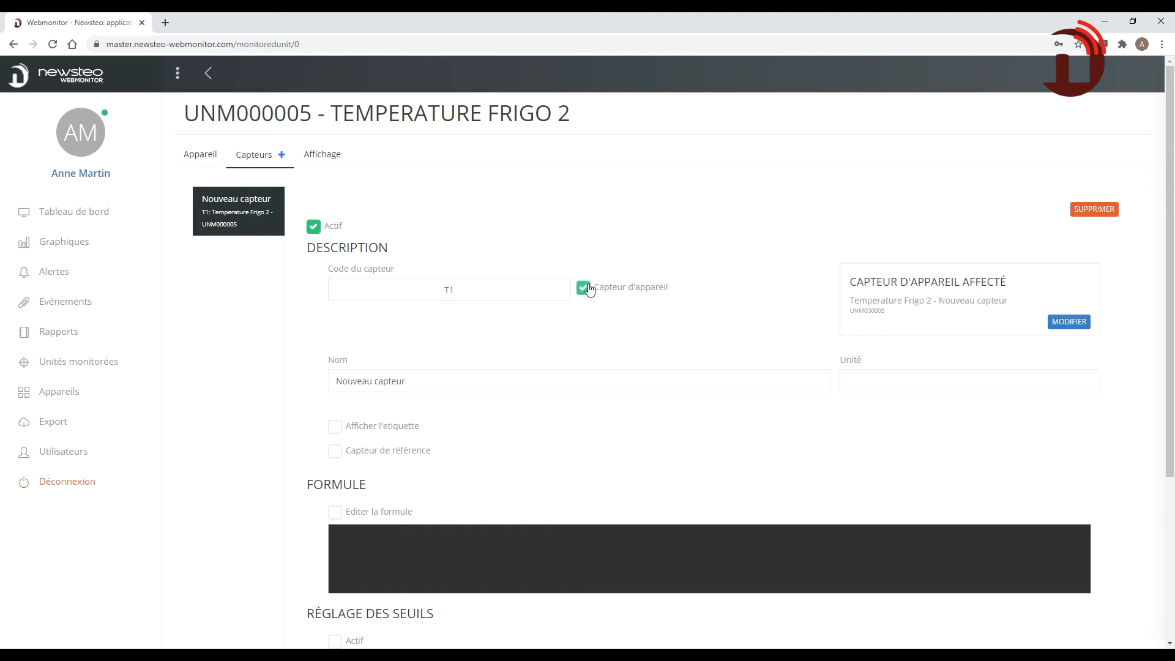
# Step: Assign the Temperature sensor of LGR64 Salle2 from the CUISINE BAT 1 device group to the new sensor
pyautogui.click(1069, 321)
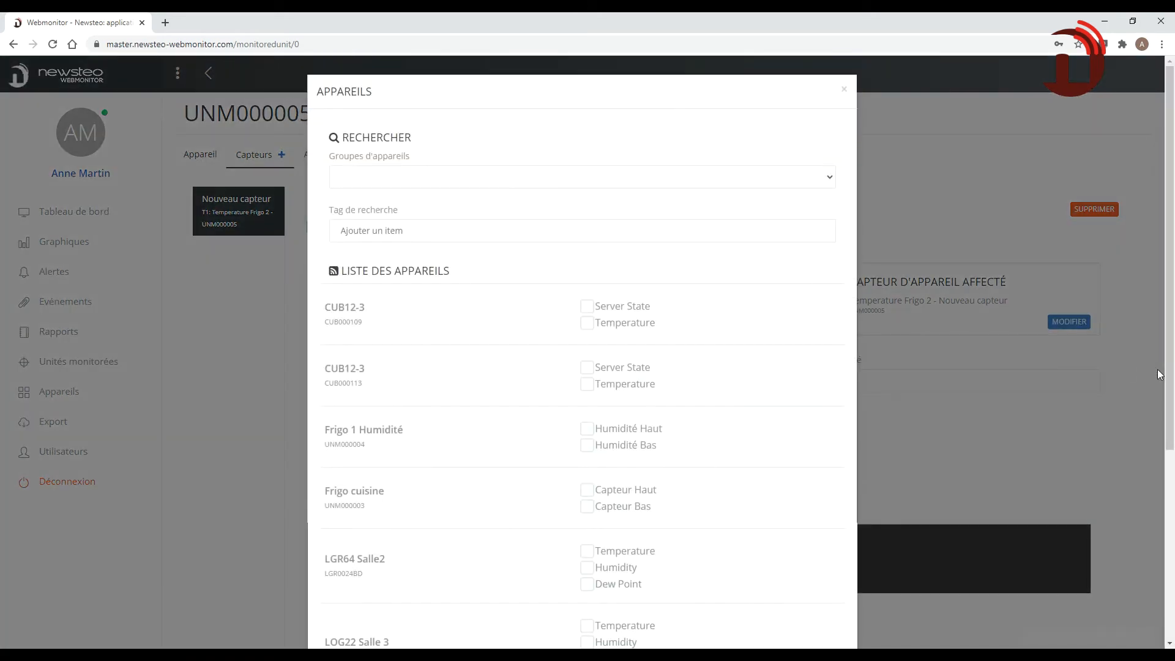
pyautogui.click(379, 174)
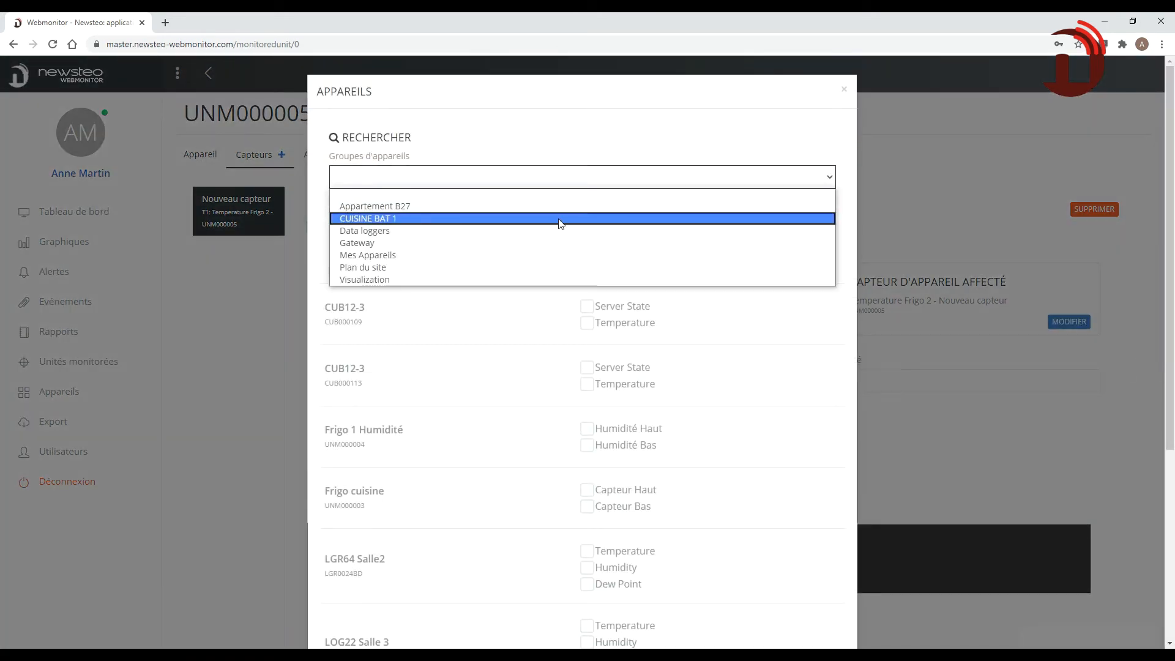
pyautogui.click(404, 218)
pyautogui.click(567, 306)
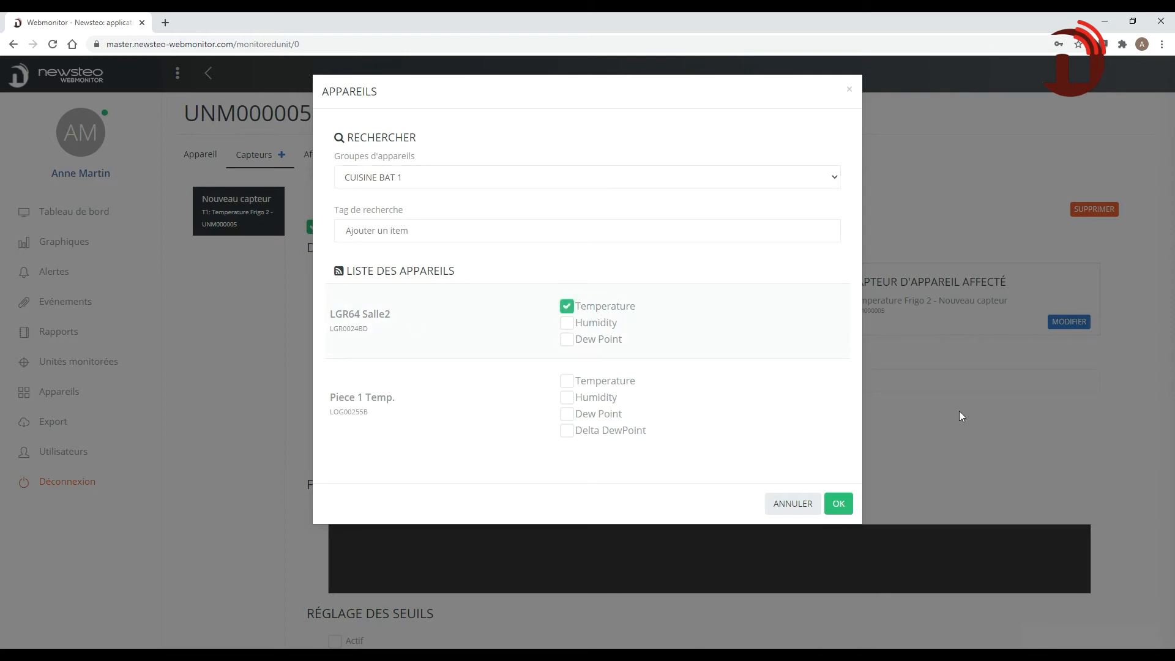
pyautogui.click(838, 503)
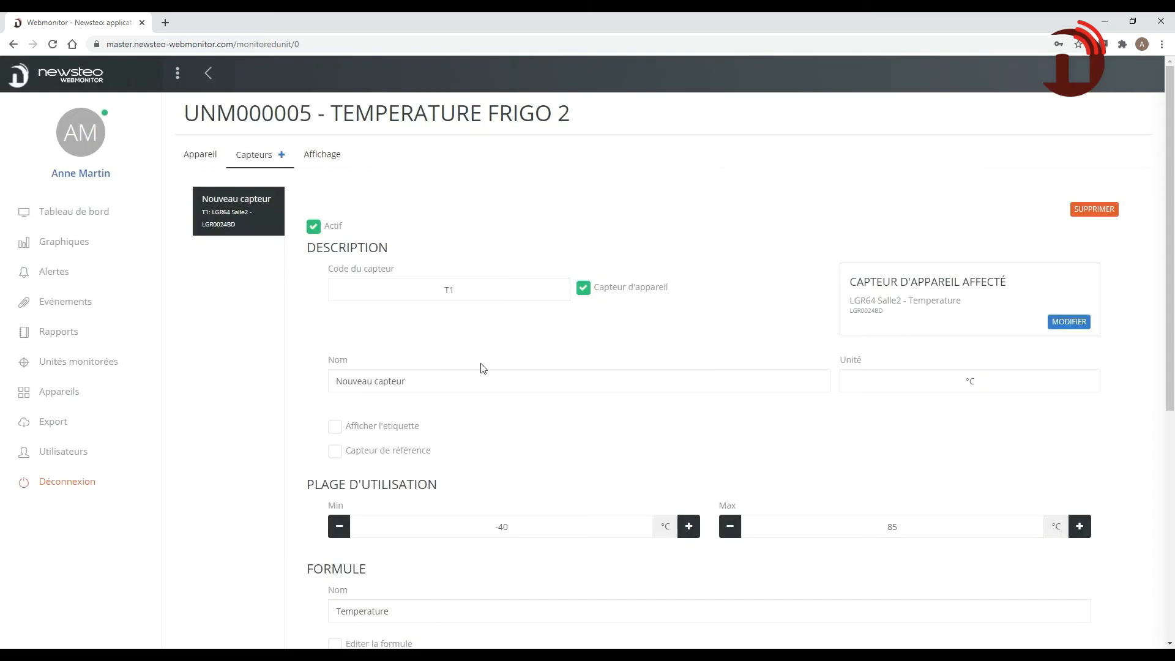
# Step: Name the new sensor "Temp" and save the unit's configuration
pyautogui.moveTo(438, 381); pyautogui.dragTo(198, 384)
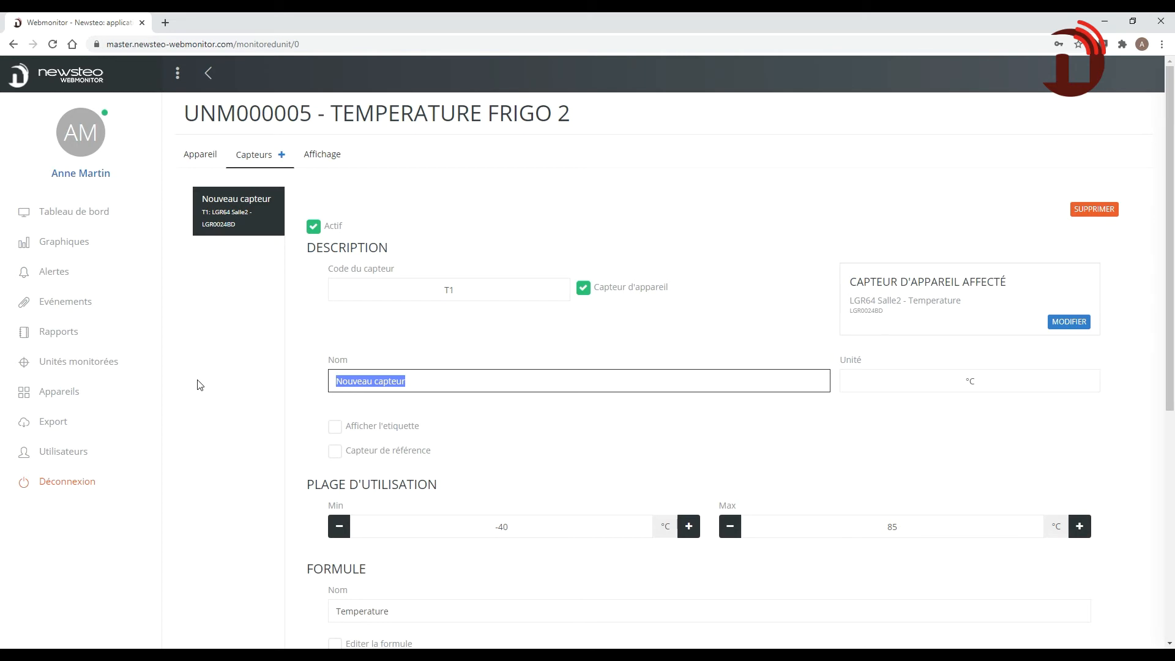
pyautogui.write('Temp')
pyautogui.click(458, 335)
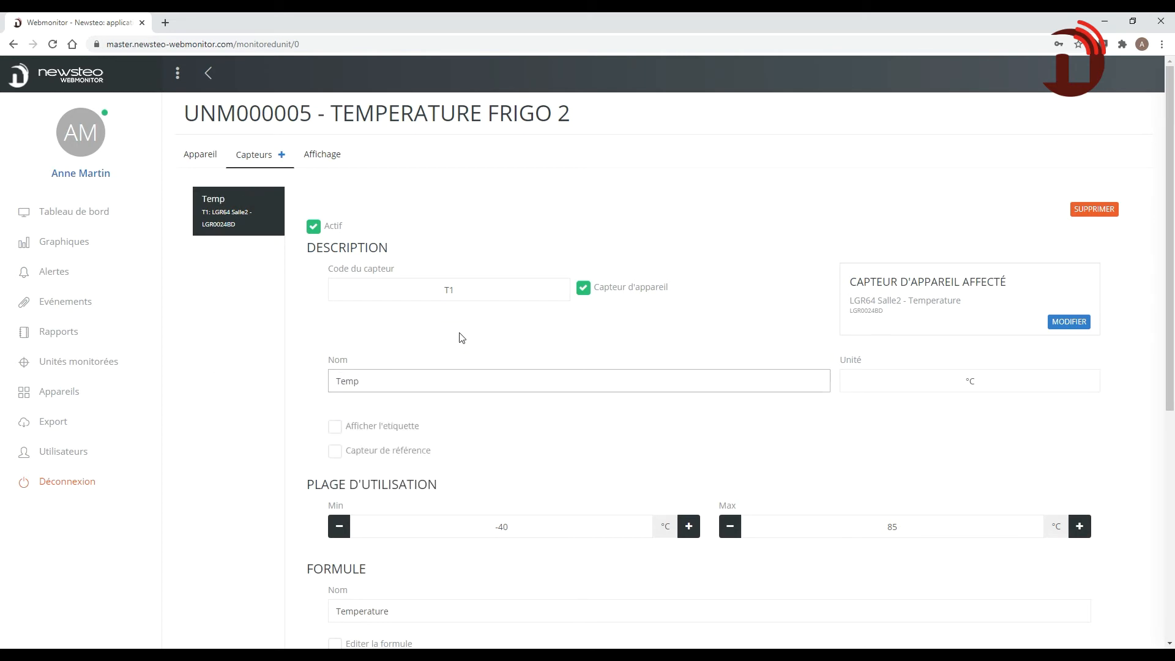
pyautogui.scroll(-6, 1159, 453)
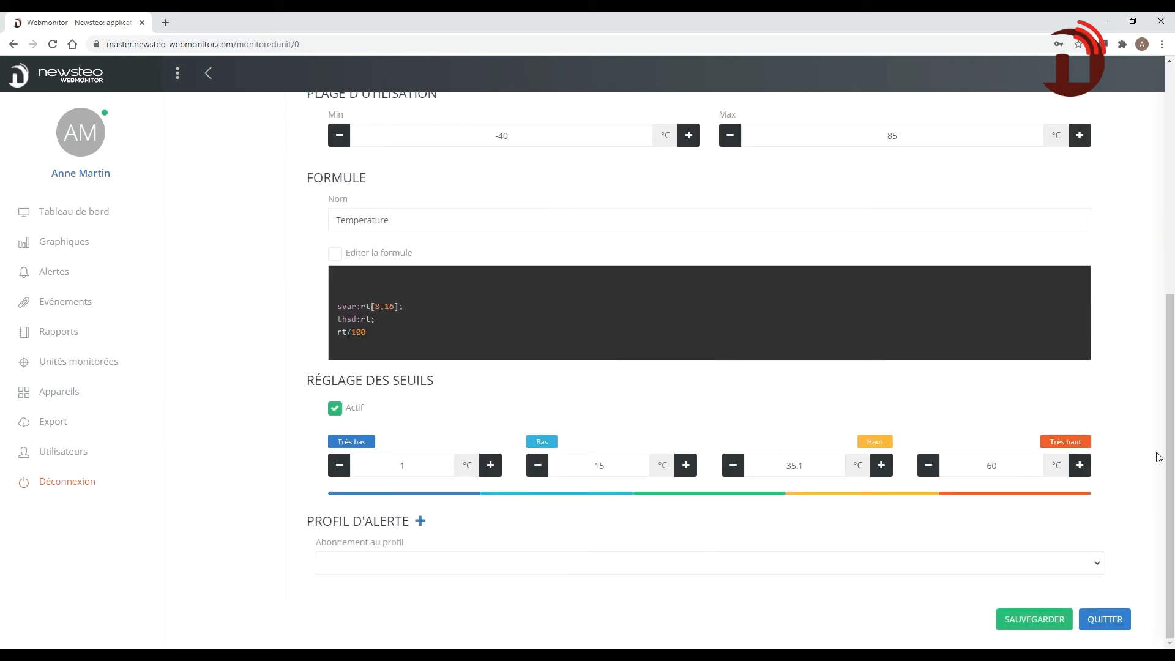
pyautogui.click(1012, 615)
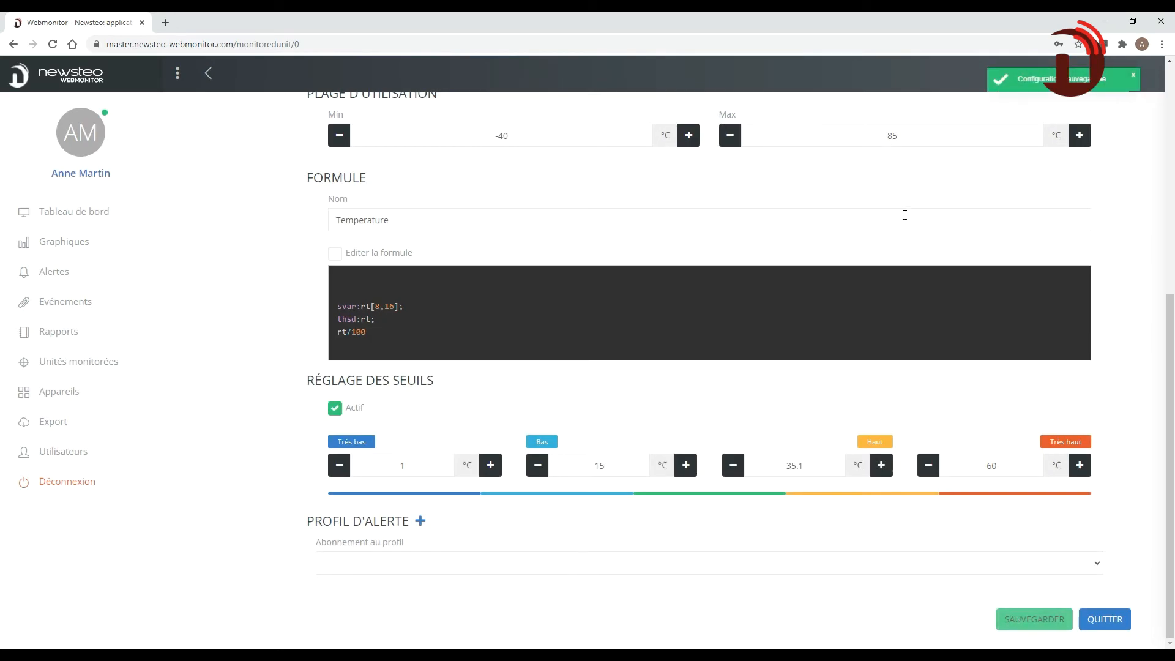
# Step: Add the Temperature Frigo 2 unit to the CUISINE BAT 1 group and check its tile on the dashboard
pyautogui.click(63, 365)
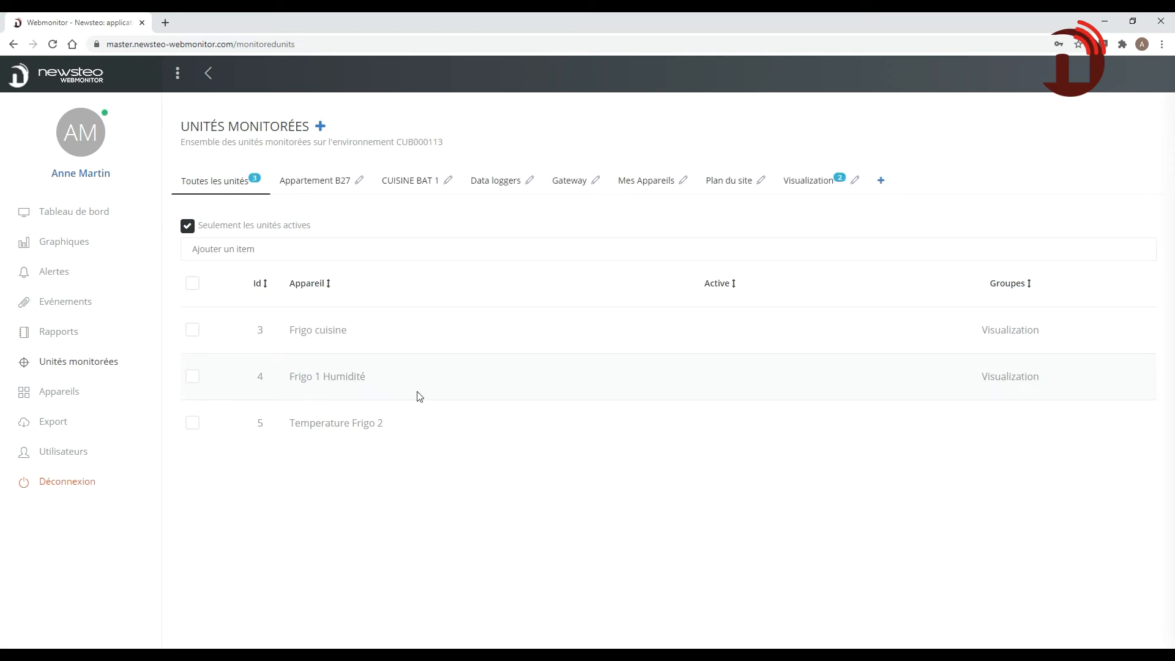
pyautogui.click(192, 425)
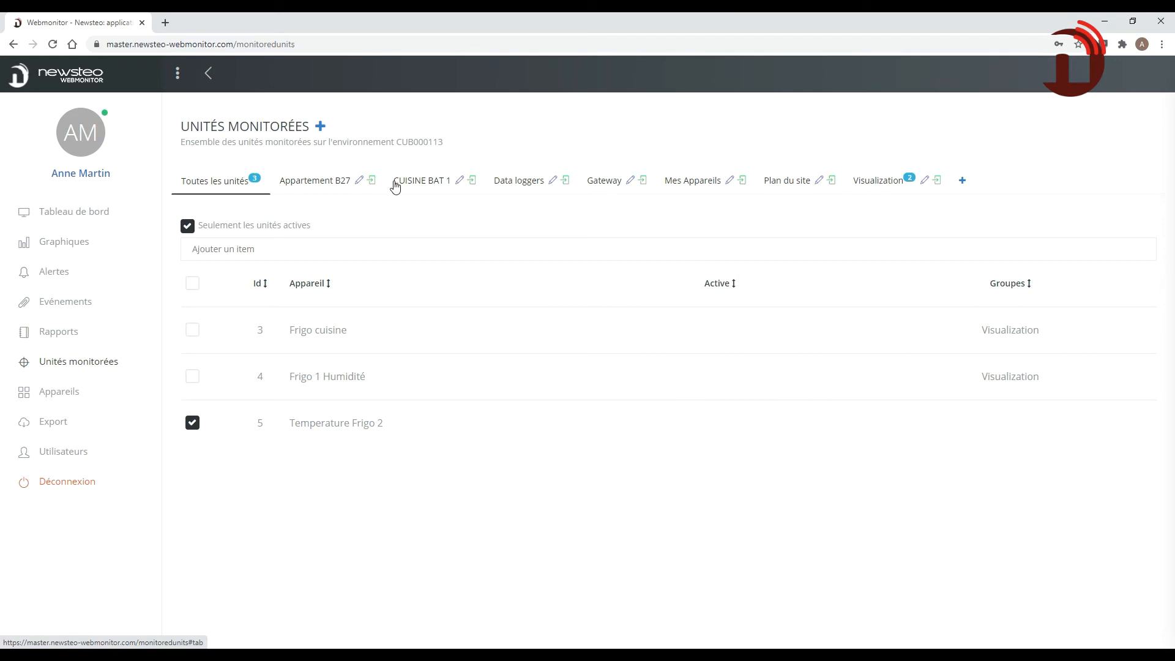
pyautogui.click(473, 187)
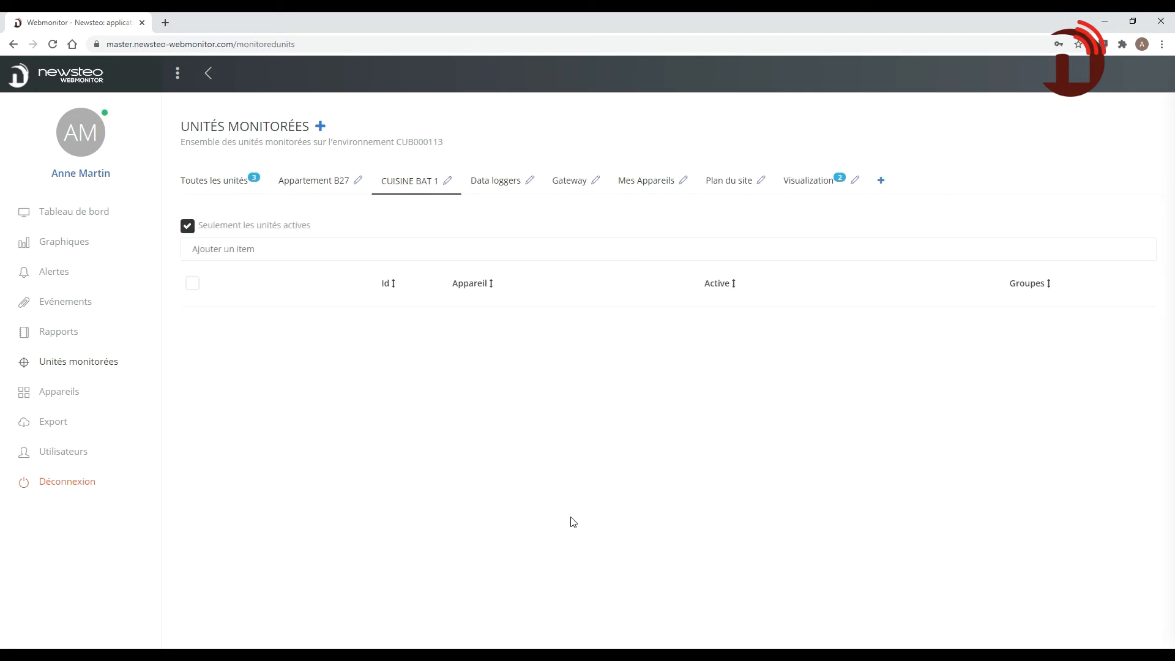
pyautogui.click(79, 219)
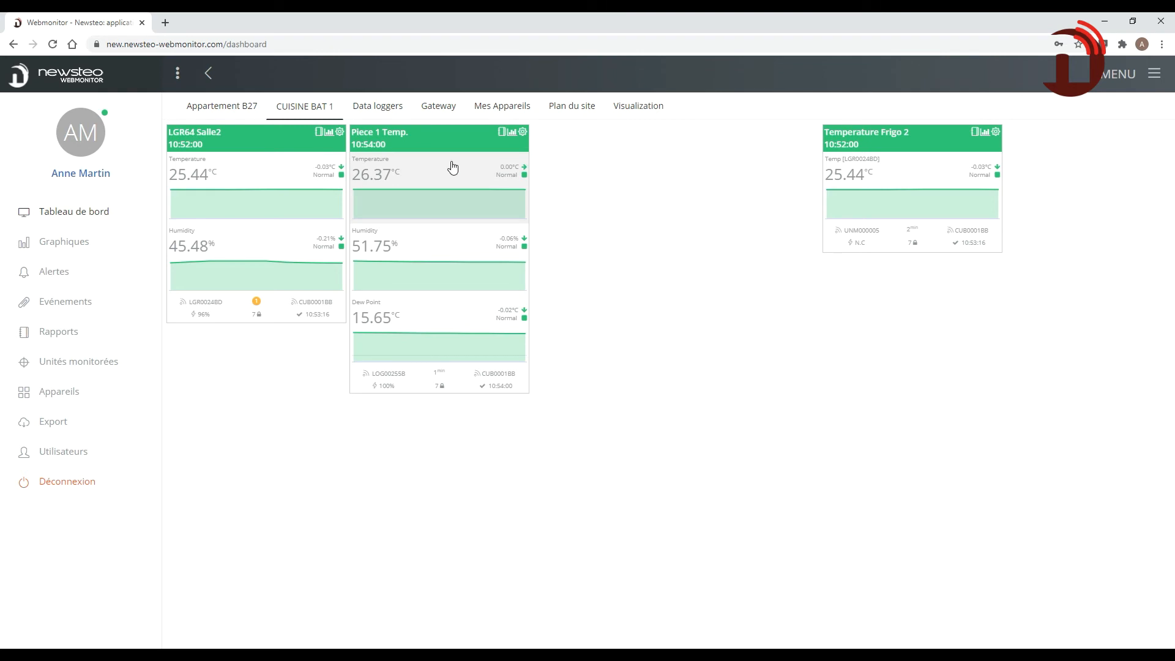
pyautogui.moveTo(916, 196)
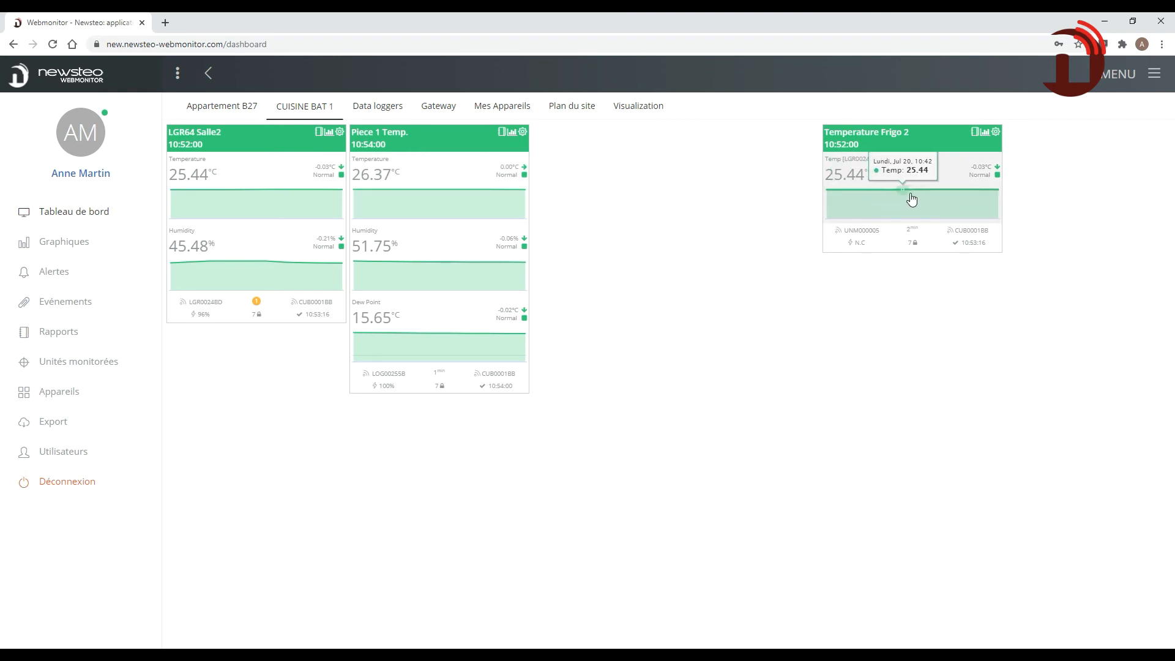
# Step: Reassign Temperature Frigo 2's Temp sensor to the Temperature sensor of Piece 1 Temp. in the CUISINE BAT 1 group and save
pyautogui.click(84, 366)
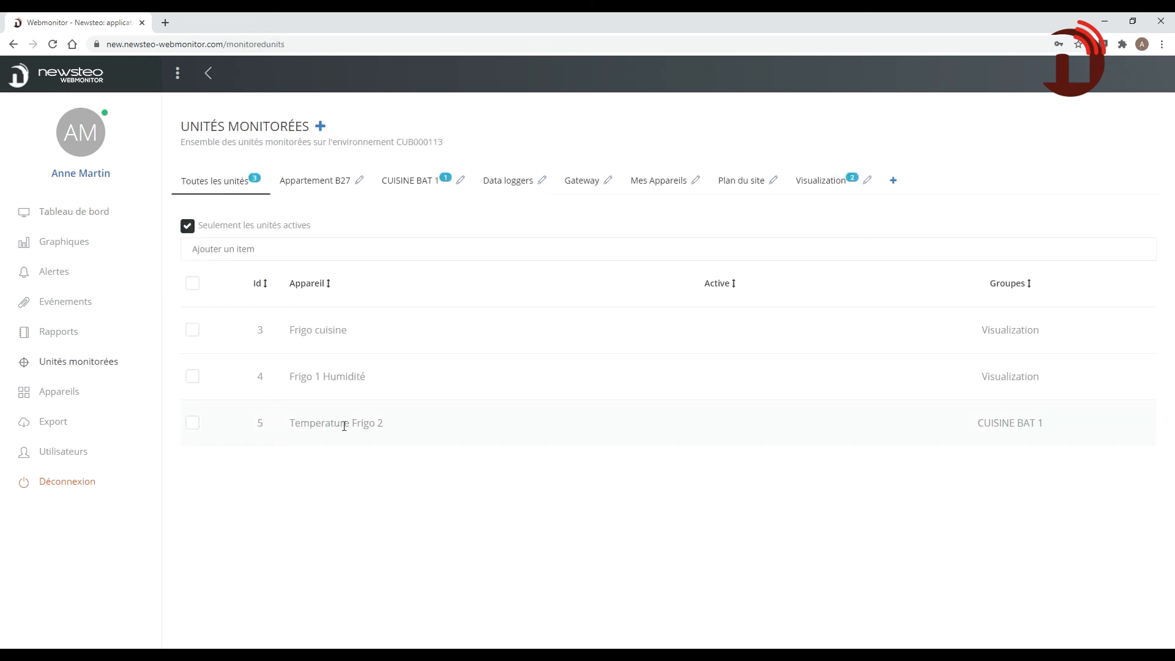
pyautogui.click(402, 427)
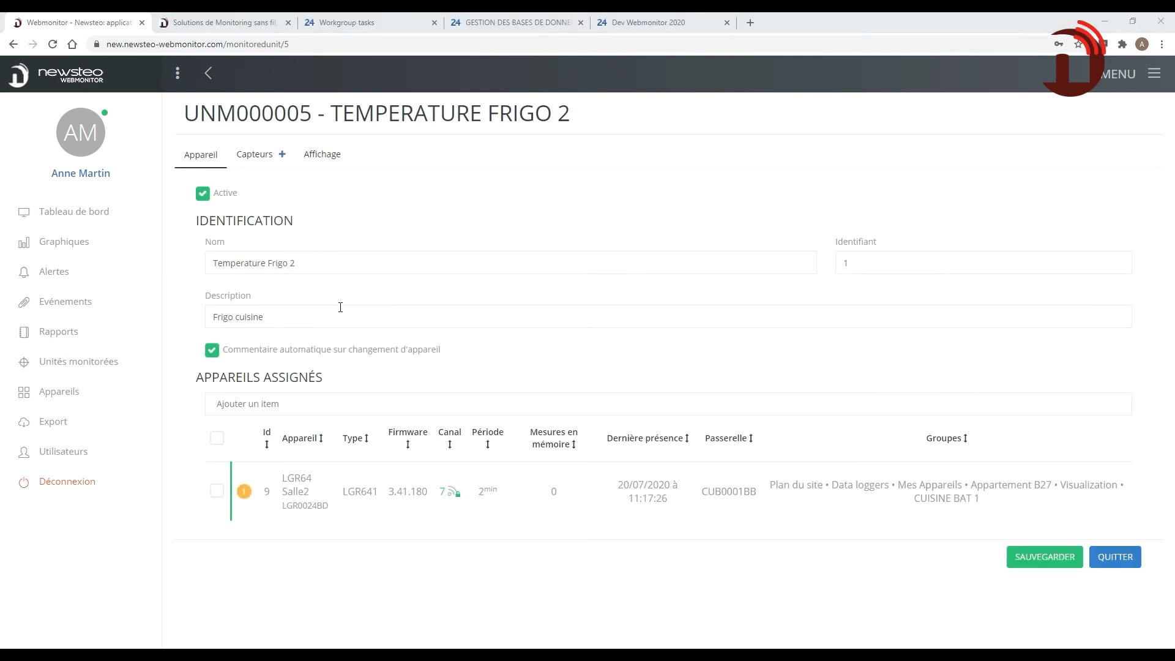
pyautogui.click(257, 155)
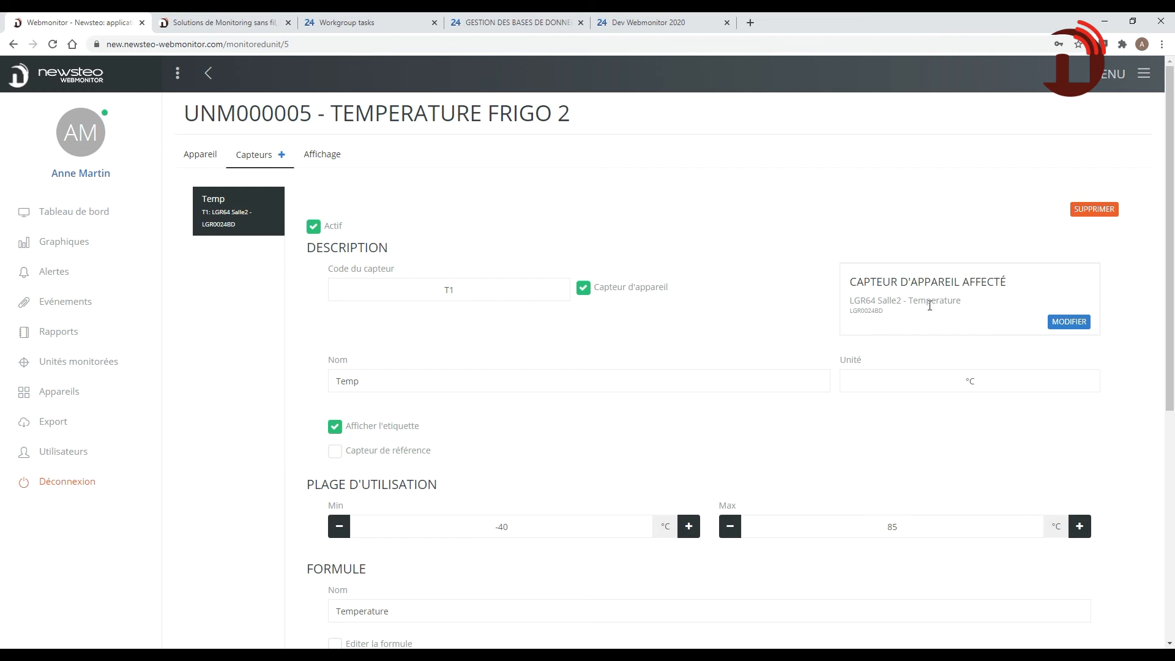
pyautogui.click(1059, 323)
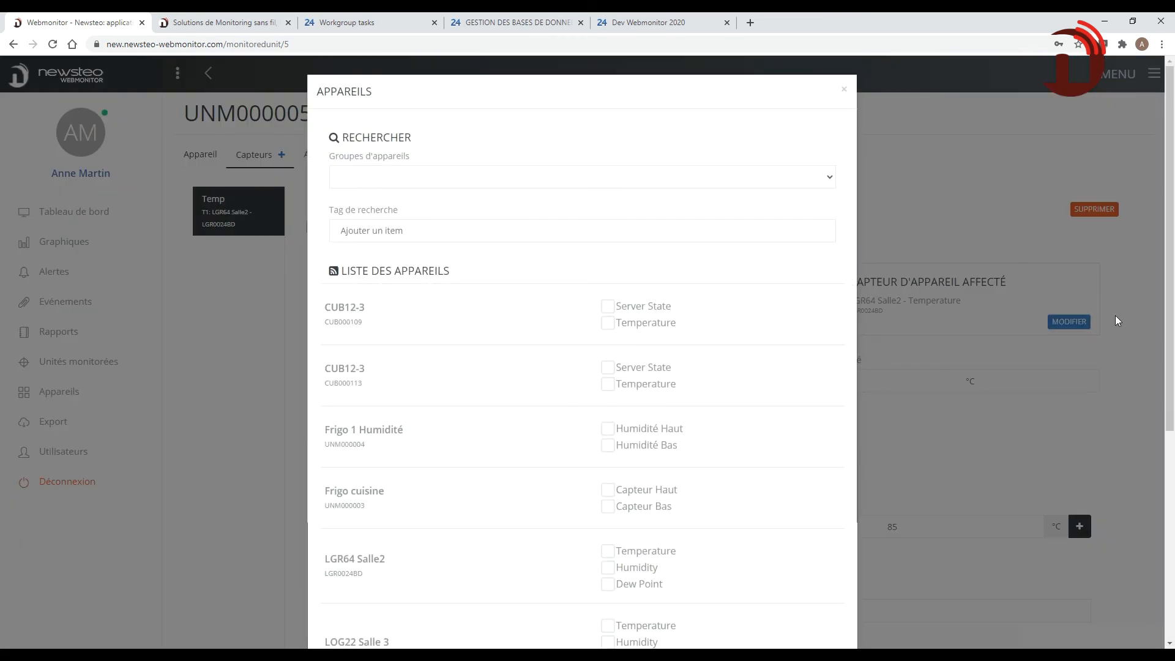
pyautogui.click(476, 181)
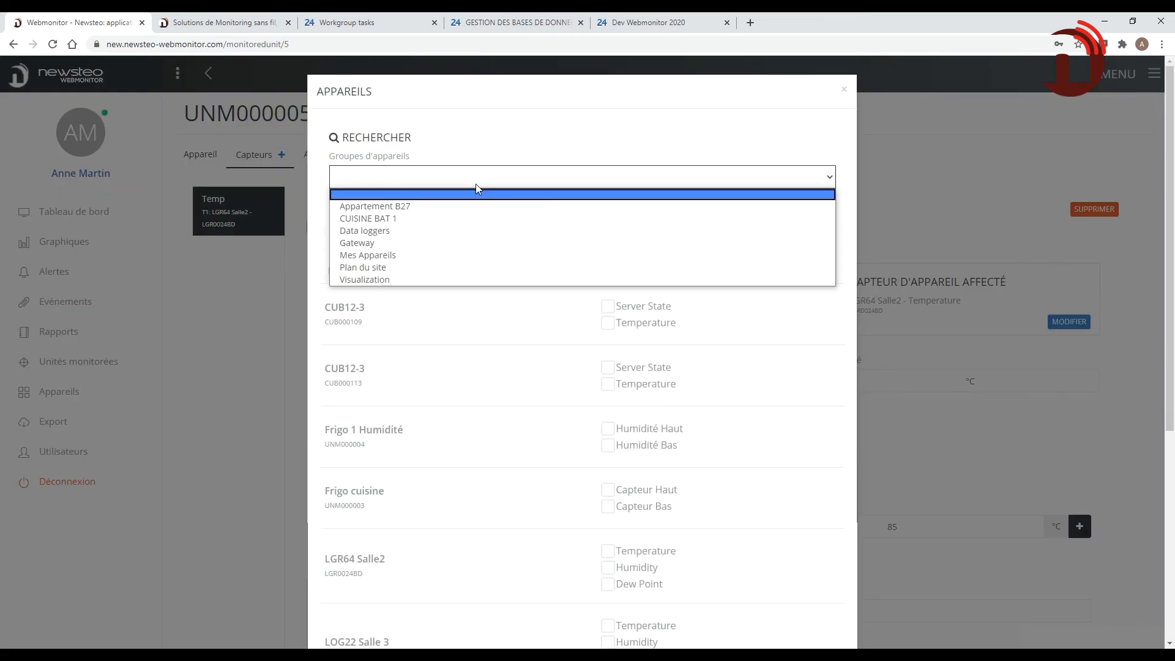
pyautogui.click(412, 218)
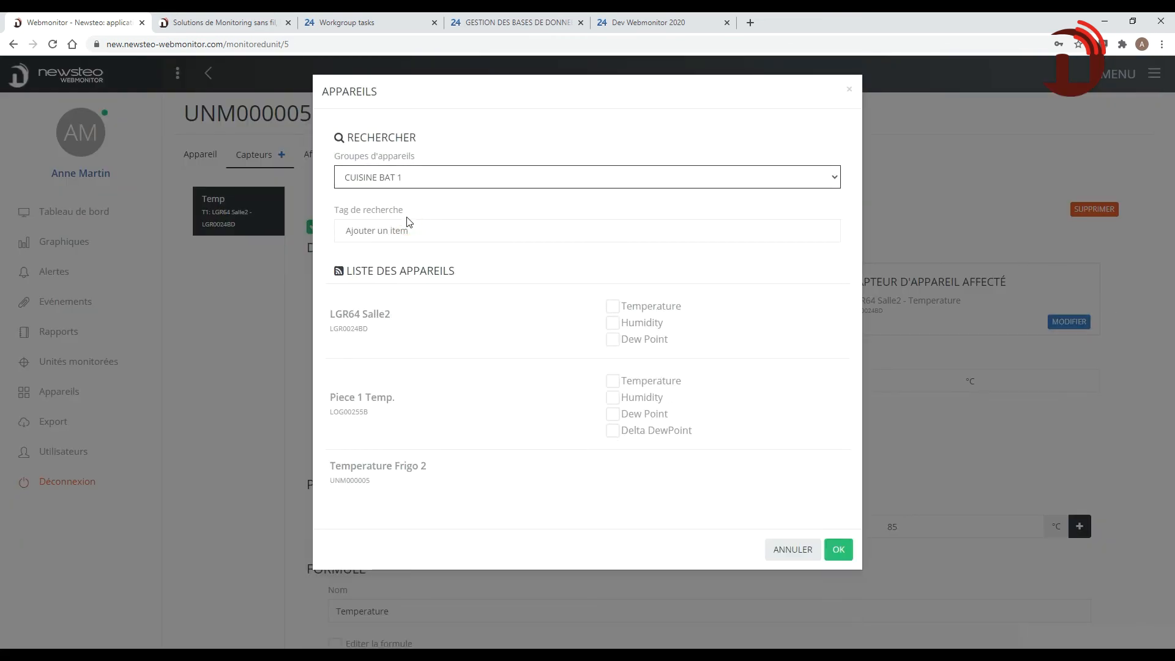
pyautogui.click(612, 381)
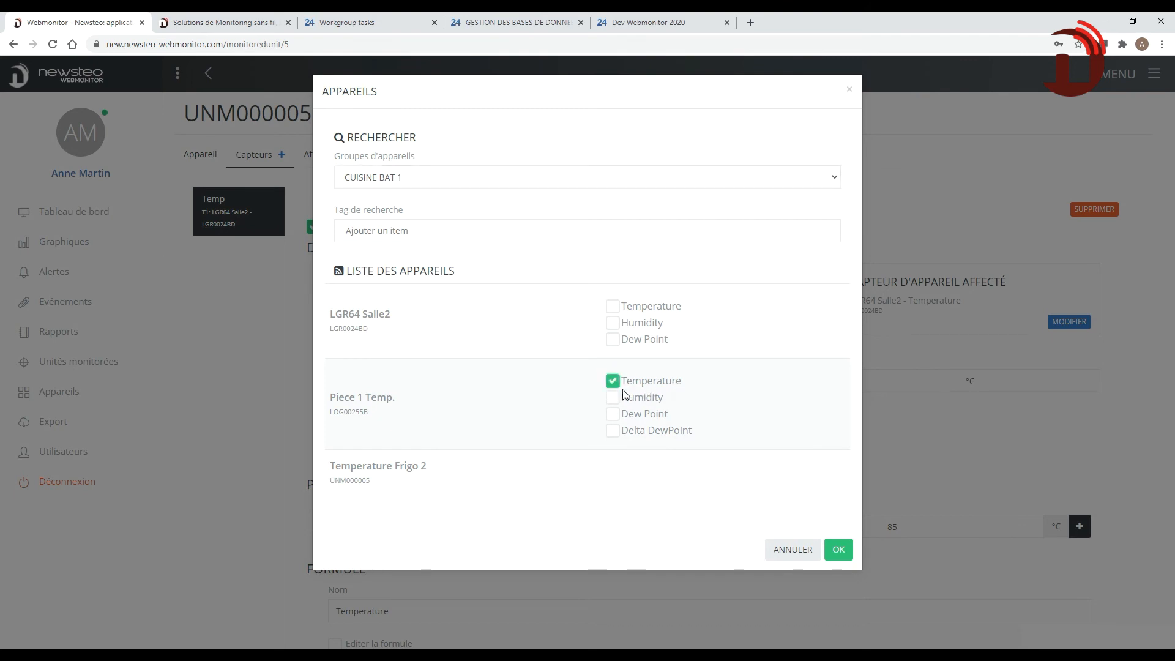
pyautogui.click(839, 549)
pyautogui.scroll(-5, 1113, 475)
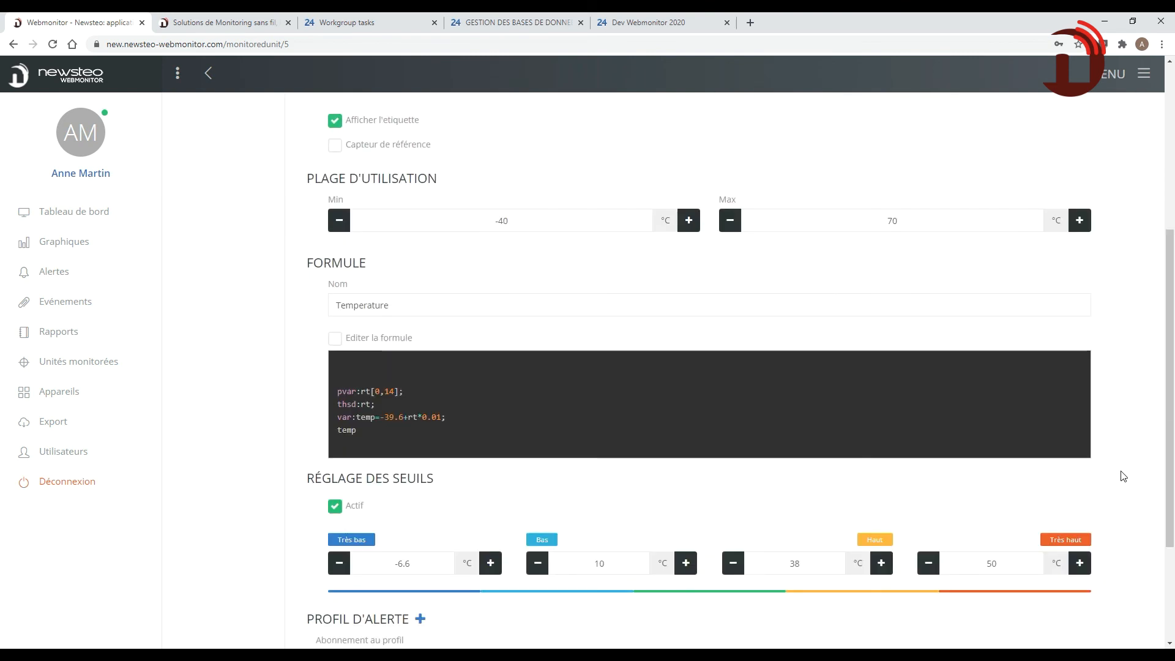
pyautogui.scroll(-3, 1123, 476)
pyautogui.click(1034, 618)
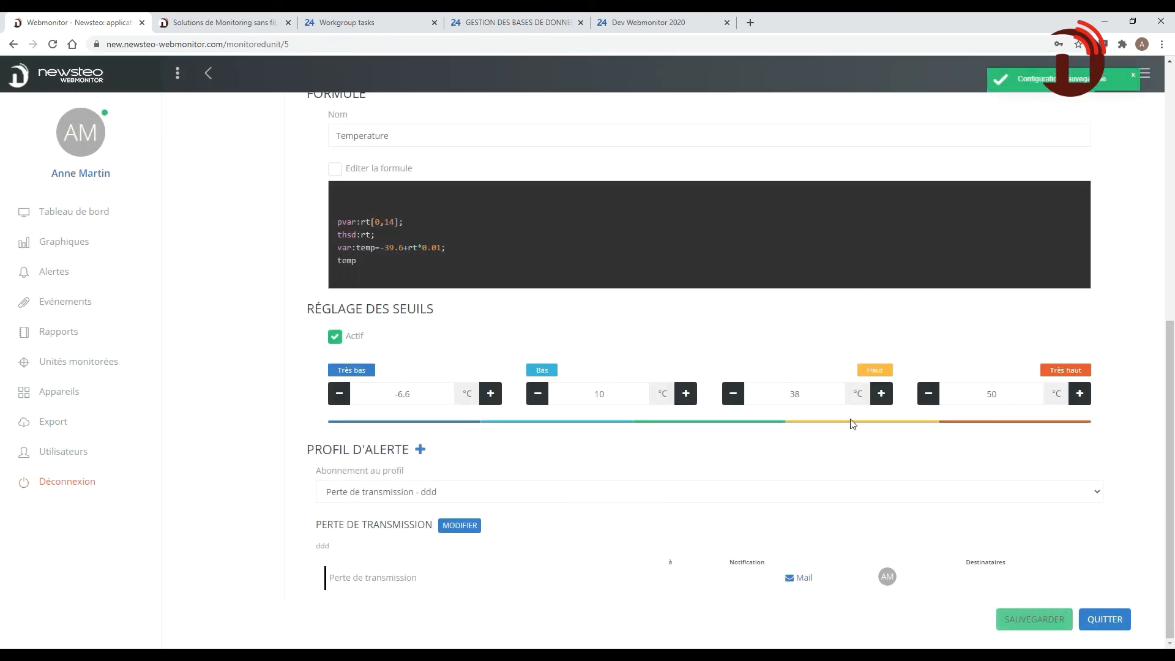
# Step: Return to the dashboard and view the temperature chart of the Temperature Frigo 2 unit
pyautogui.click(79, 218)
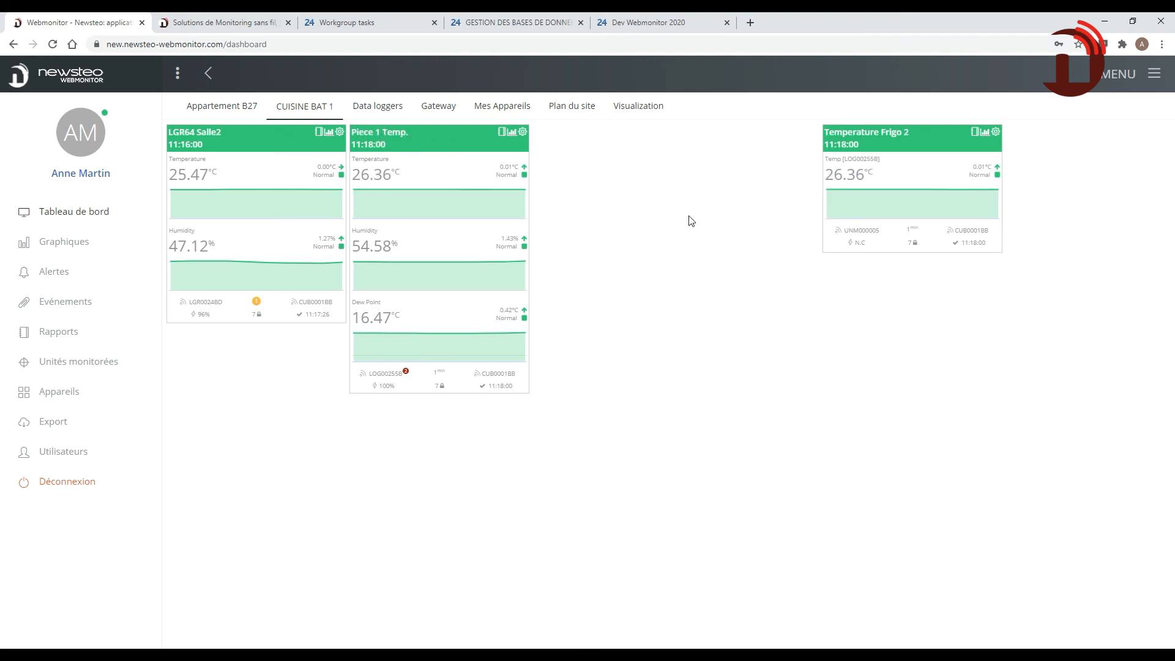
pyautogui.click(985, 140)
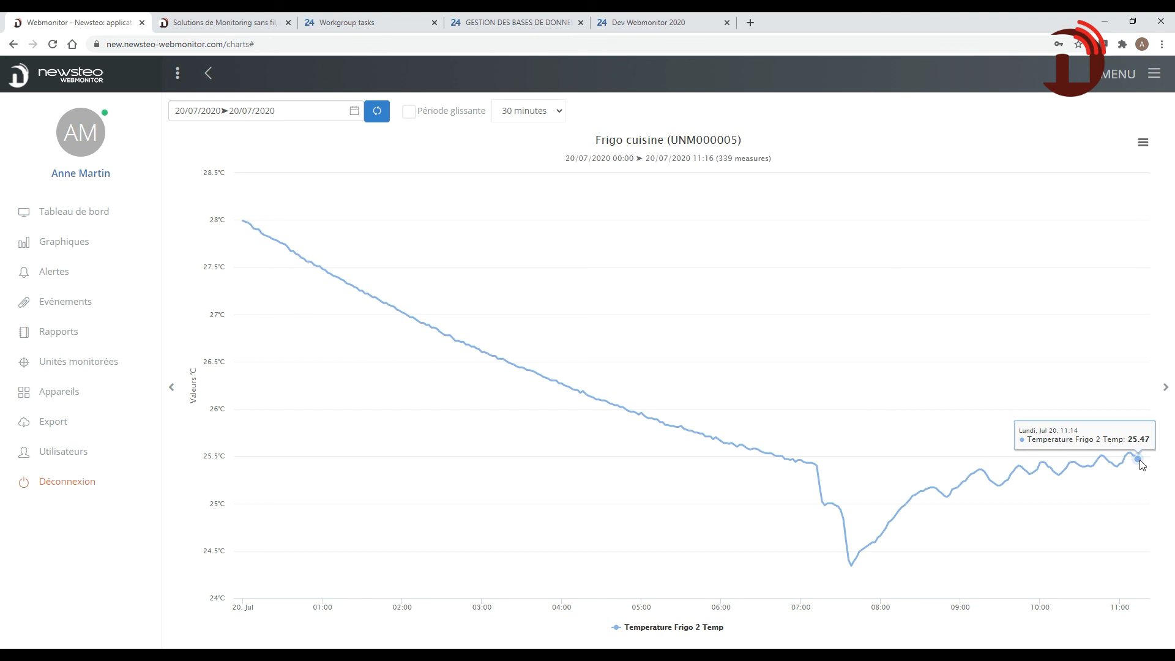
# Step: Review the assigned device and the Temp sensor settings of the Temperature Frigo 2 monitored unit
pyautogui.click(70, 367)
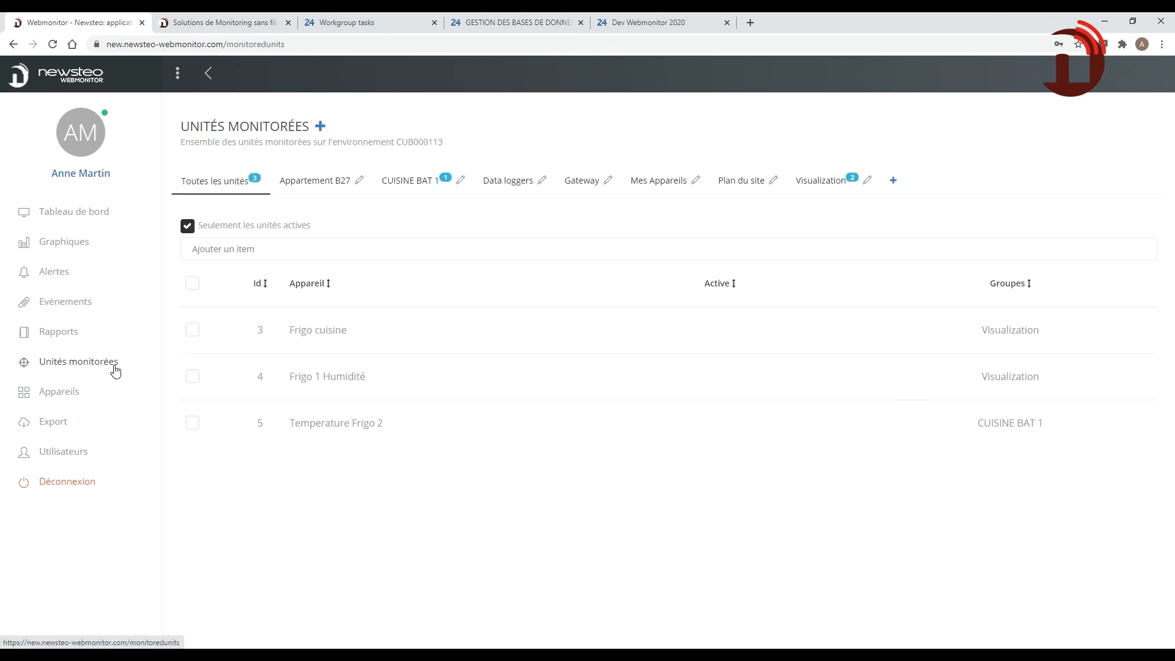
pyautogui.click(349, 429)
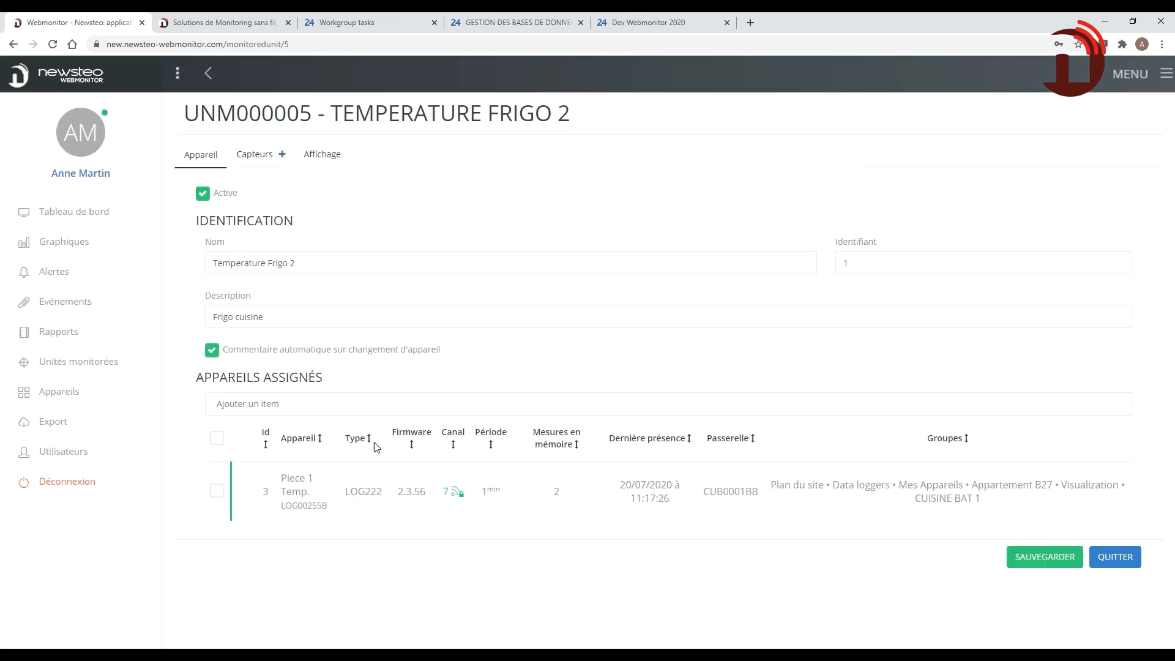
pyautogui.click(262, 159)
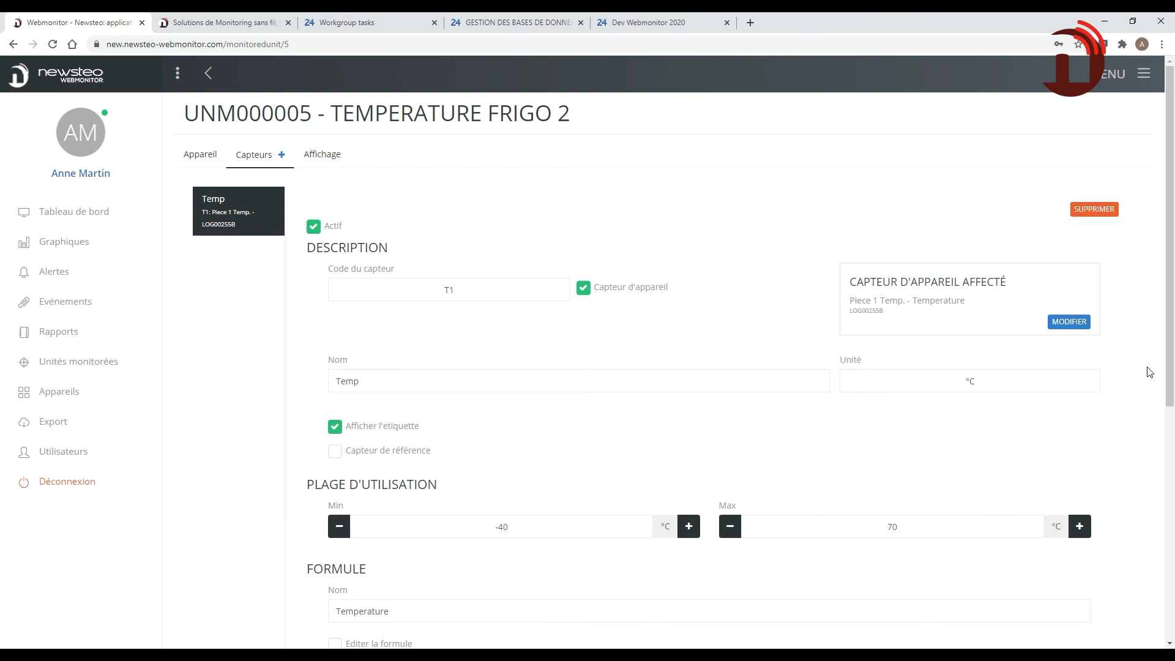
pyautogui.scroll(-2, 1137, 371)
pyautogui.scroll(2, 1137, 372)
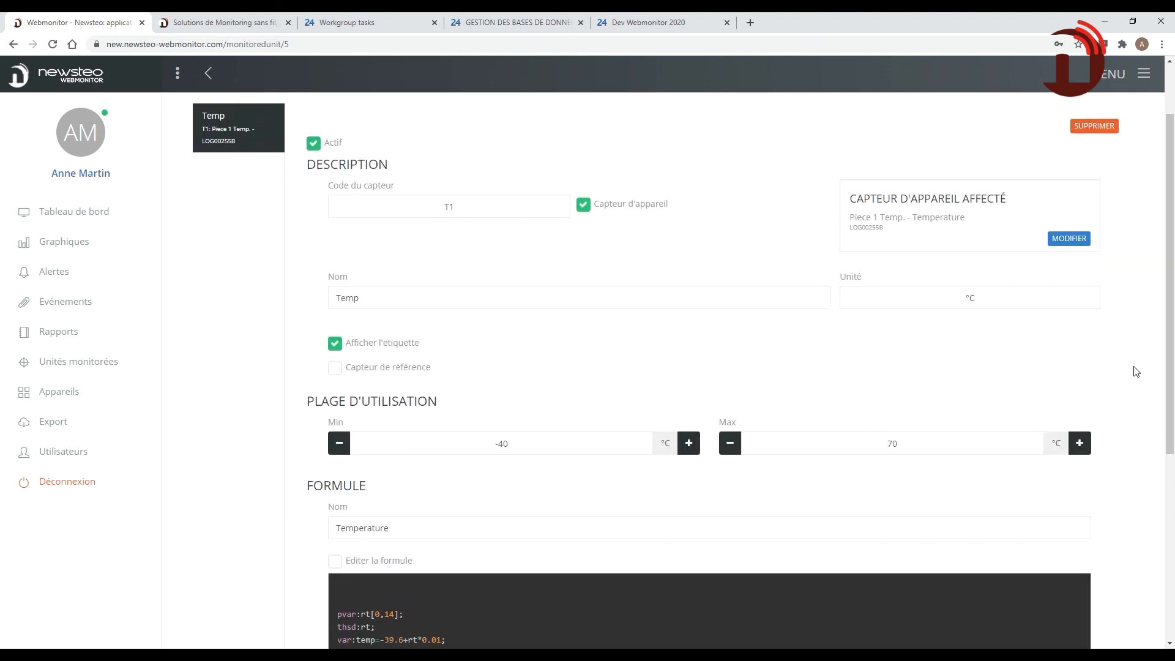